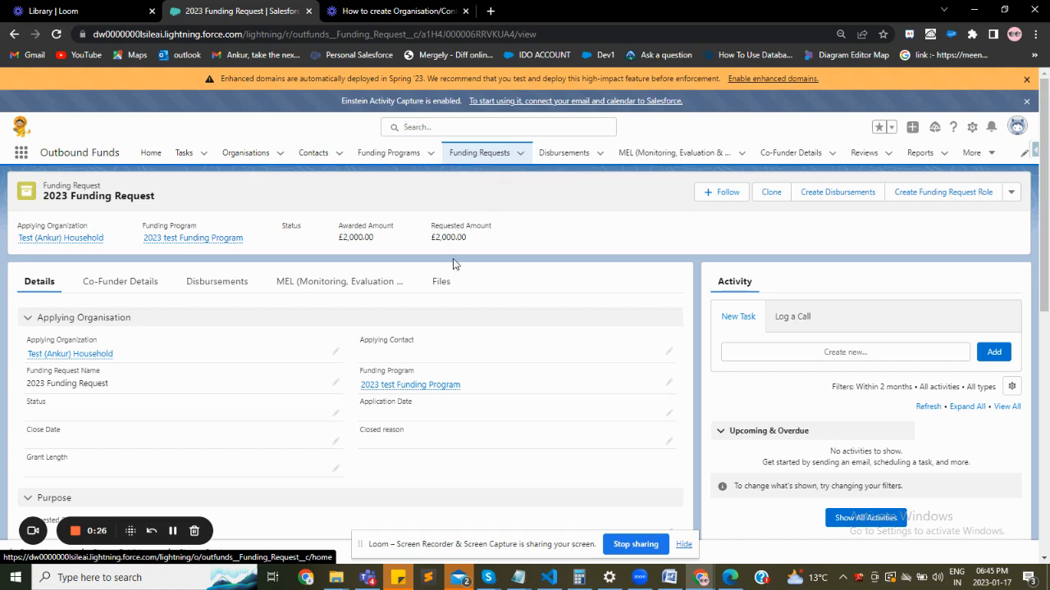
scroll(438, 297, "down", 1)
scroll(437, 298, "up", 1)
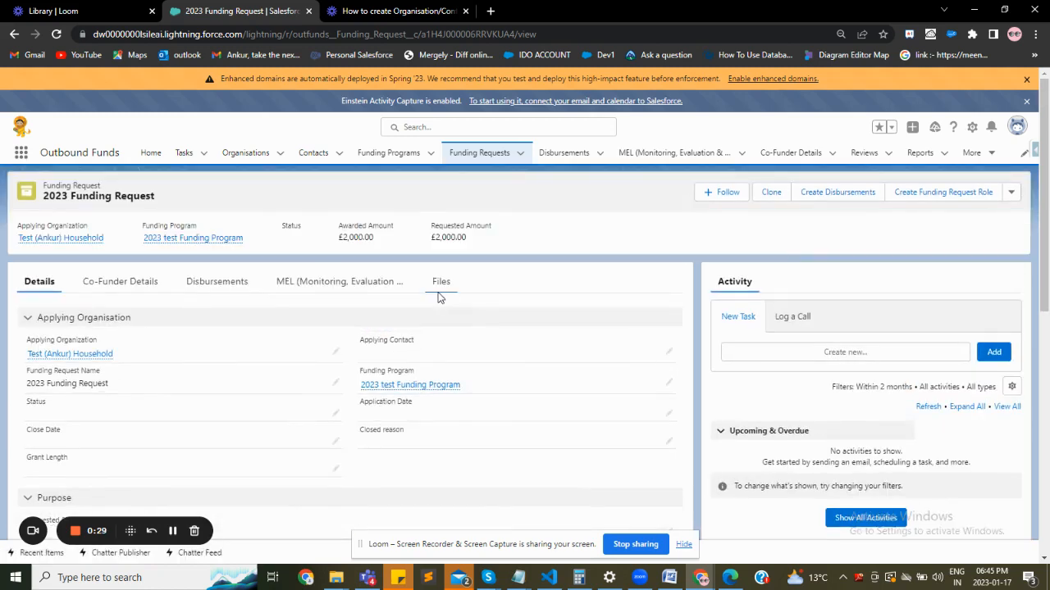
scroll(438, 298, "down", 1)
scroll(438, 298, "up", 1)
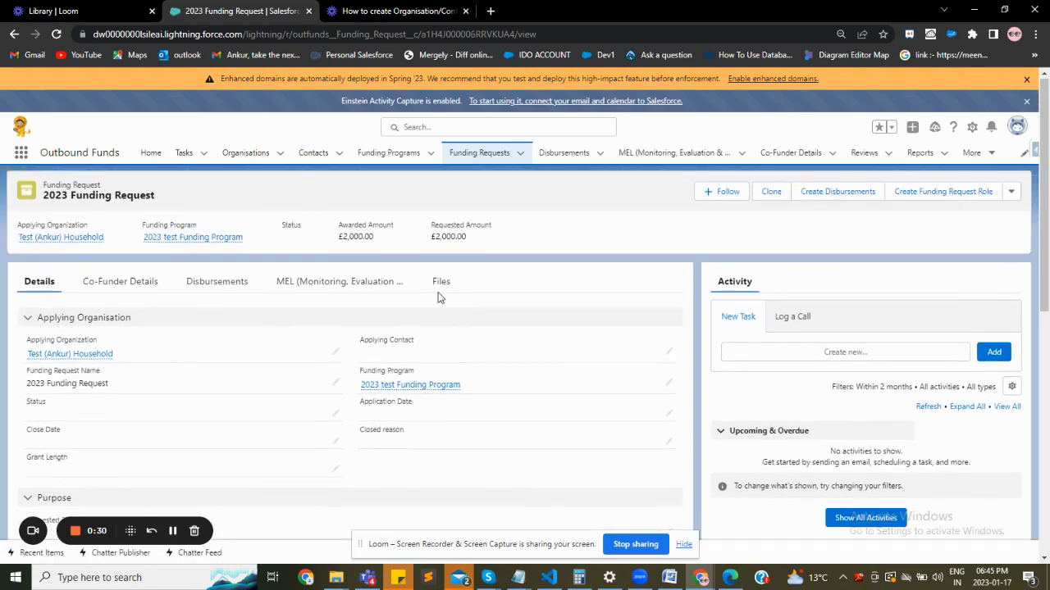
scroll(260, 361, "down", 1)
scroll(261, 363, "up", 1)
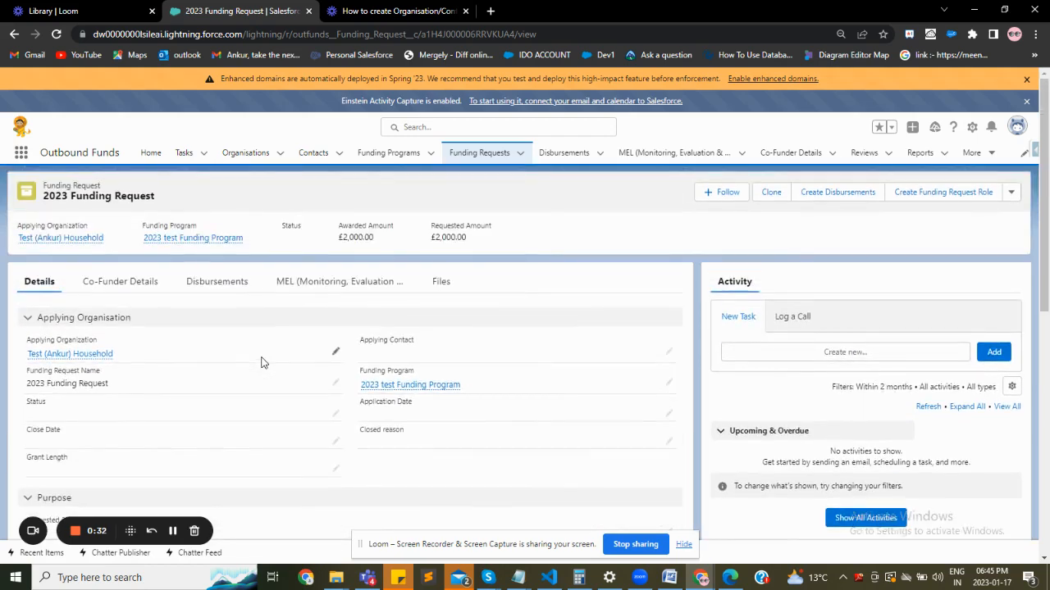
scroll(261, 362, "down", 1)
scroll(261, 363, "up", 1)
scroll(261, 362, "up", 1)
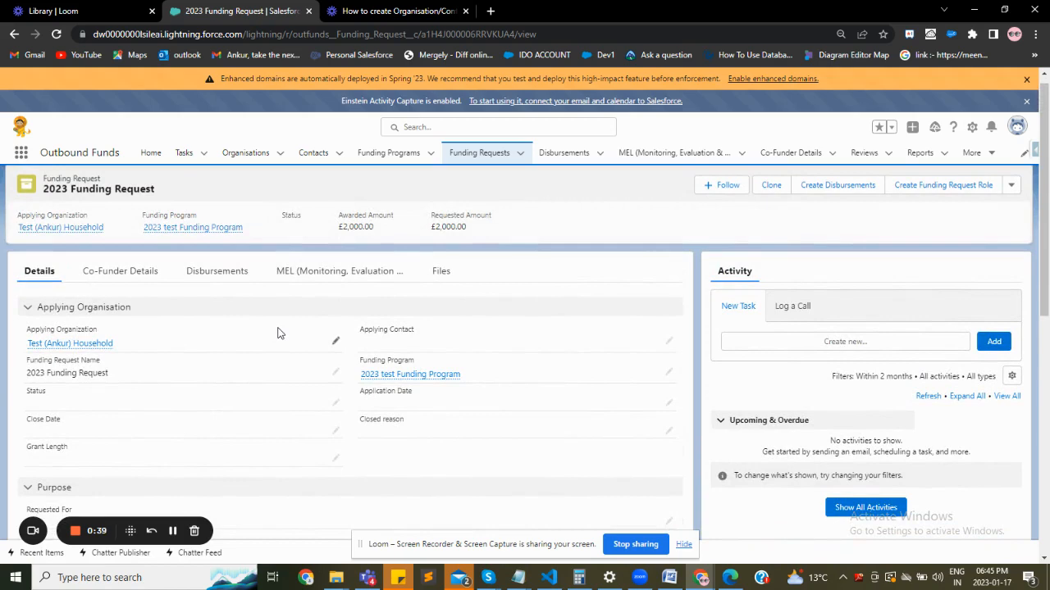
Examine the Requested Amount and Awarded Amount under Disbursement Information on the 2023 Funding Request
scroll(219, 412, "down", 5)
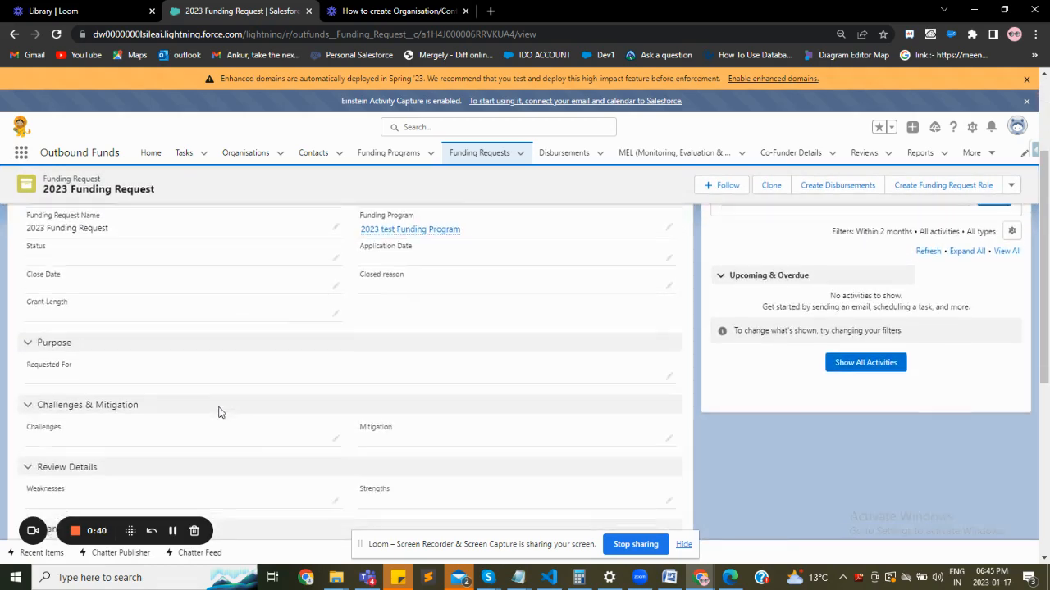
scroll(220, 412, "down", 2)
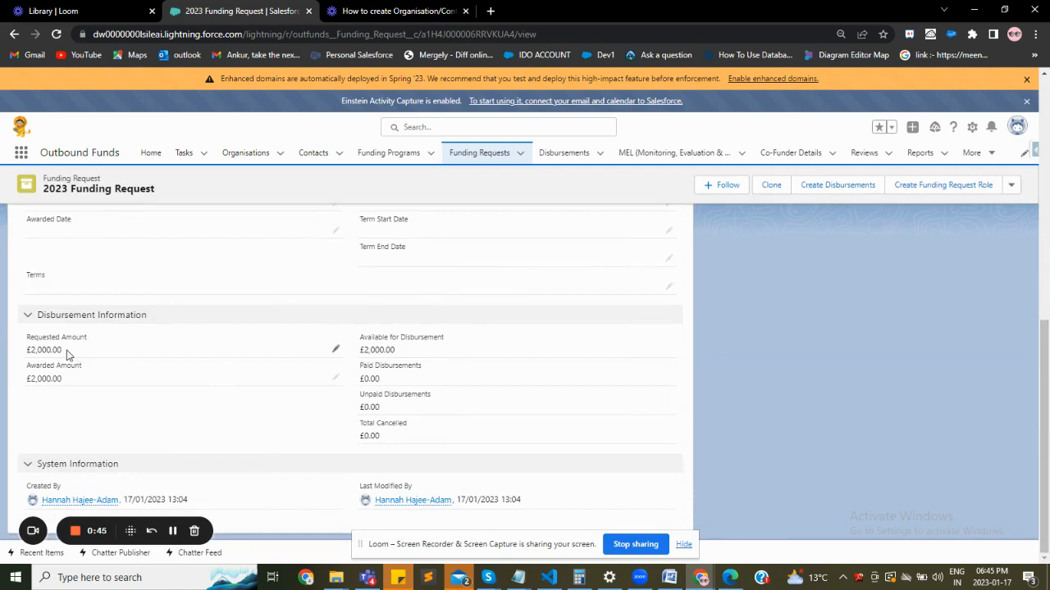
left_click_drag(65, 353, 26, 343)
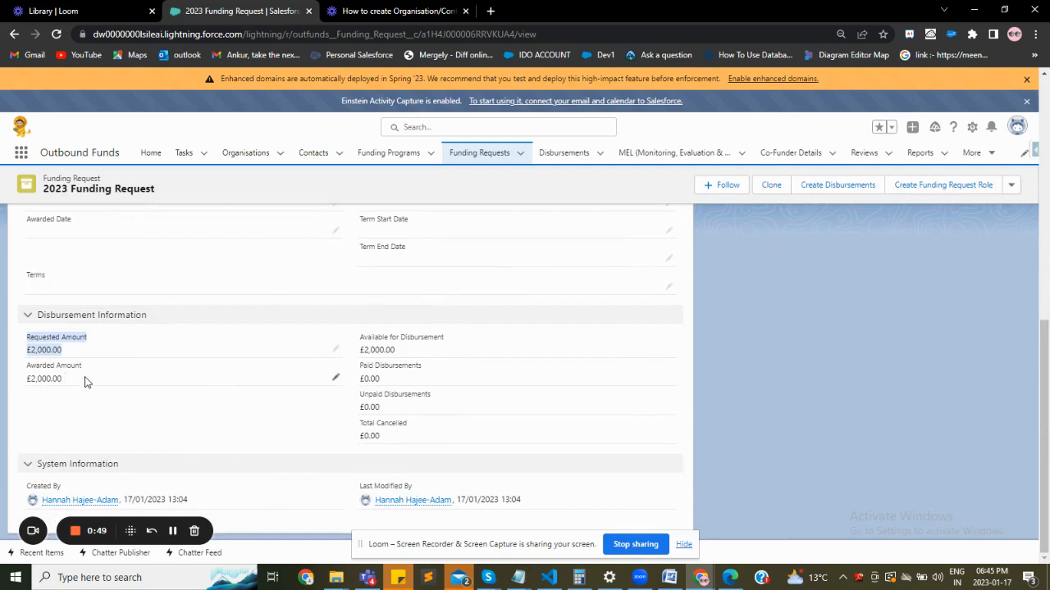
left_click_drag(86, 381, 28, 369)
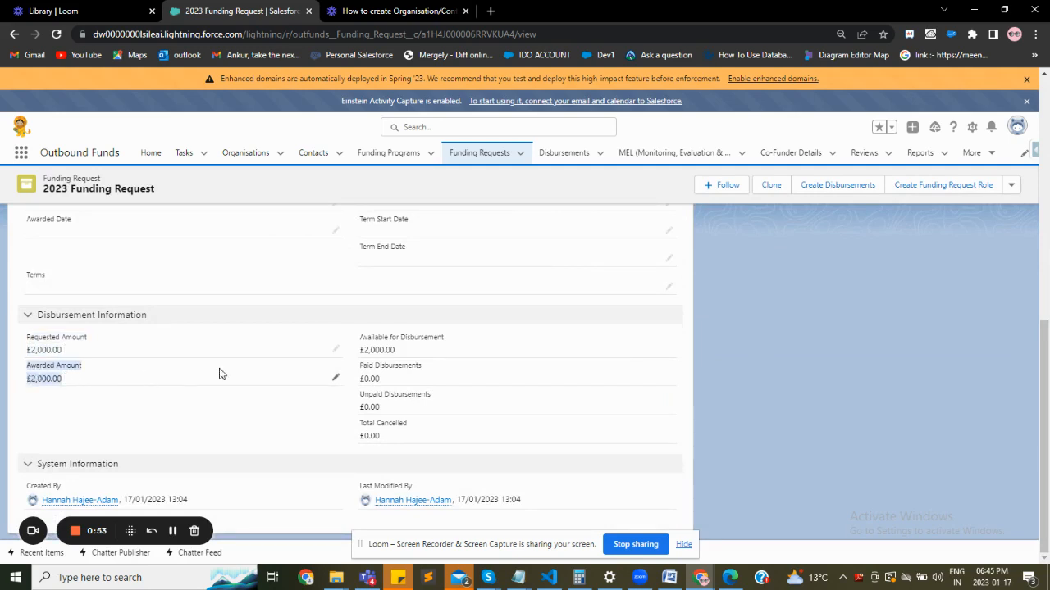
scroll(220, 370, "up", 2)
scroll(219, 373, "up", 5)
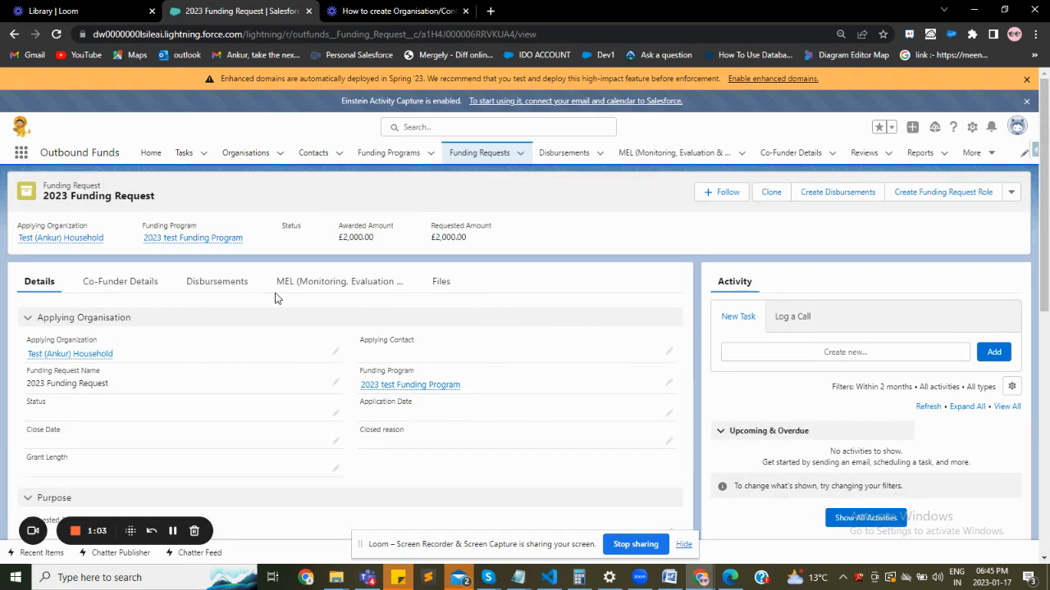
Calculate and save a schedule of one disbursement of 2,000.00 for the funding request, with first date 17-Jan-2023 and a 1-month interval
left_click(827, 196)
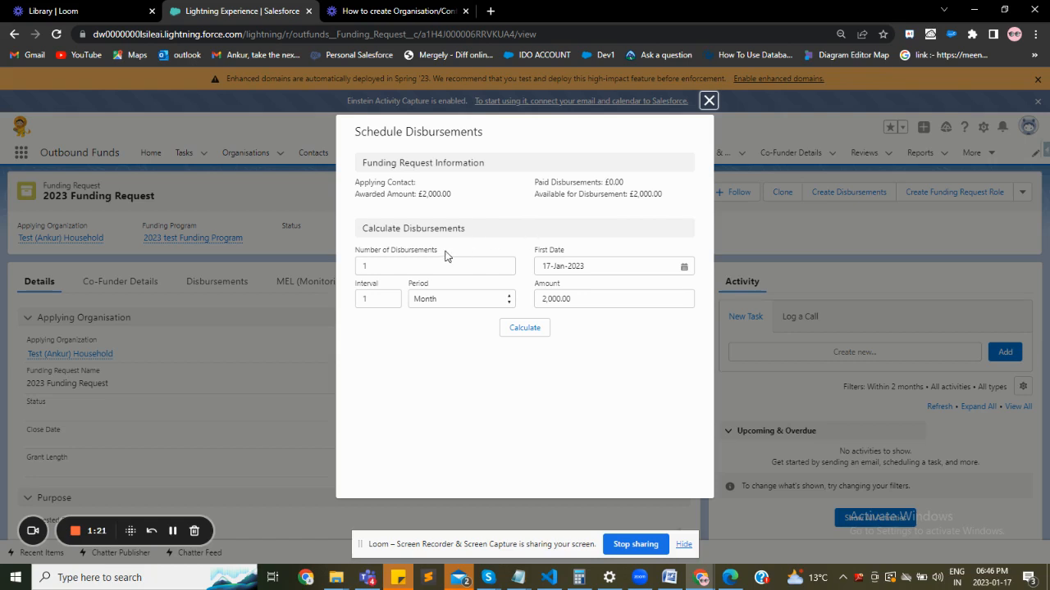
left_click_drag(437, 251, 355, 285)
left_click_drag(561, 283, 535, 253)
left_click(383, 267)
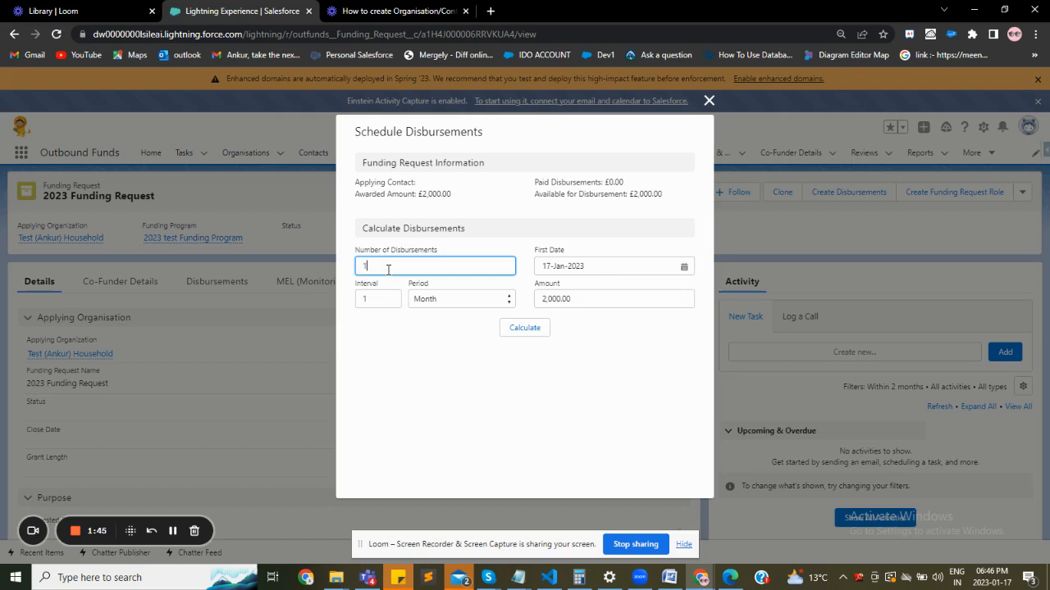
left_click(447, 298)
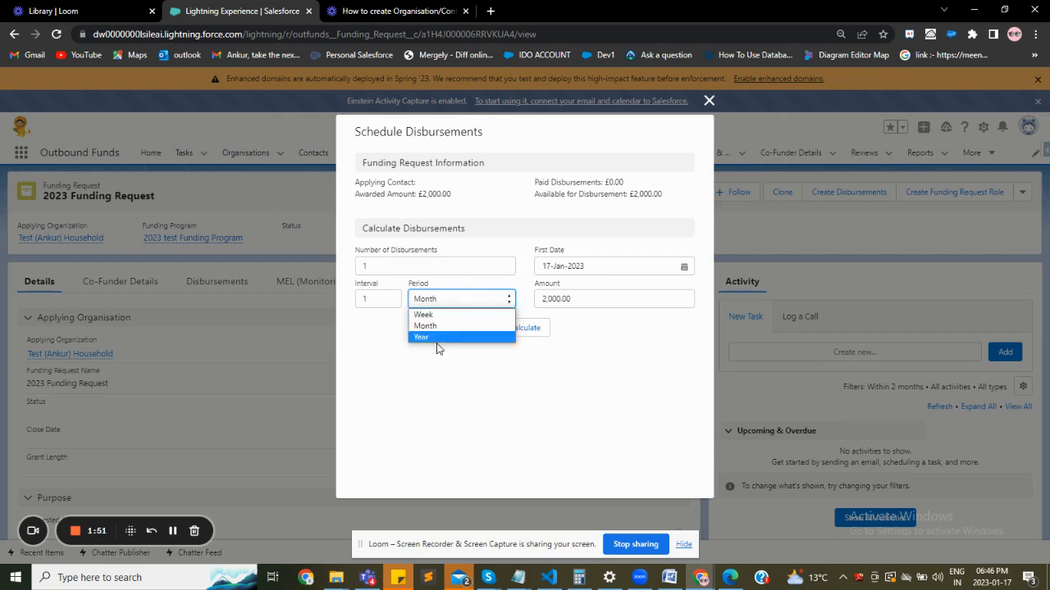
left_click(447, 376)
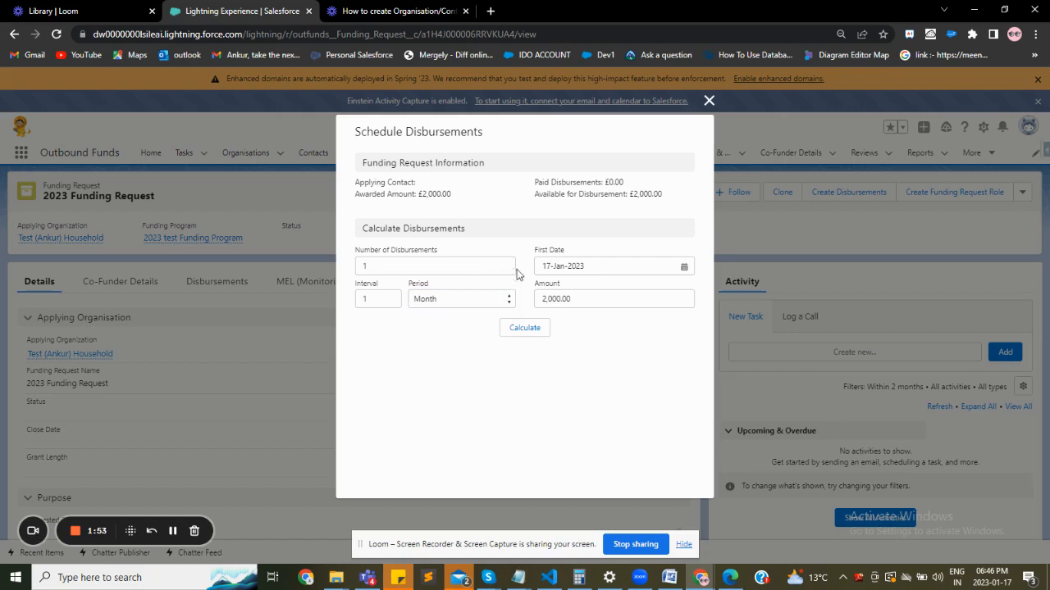
left_click(525, 329)
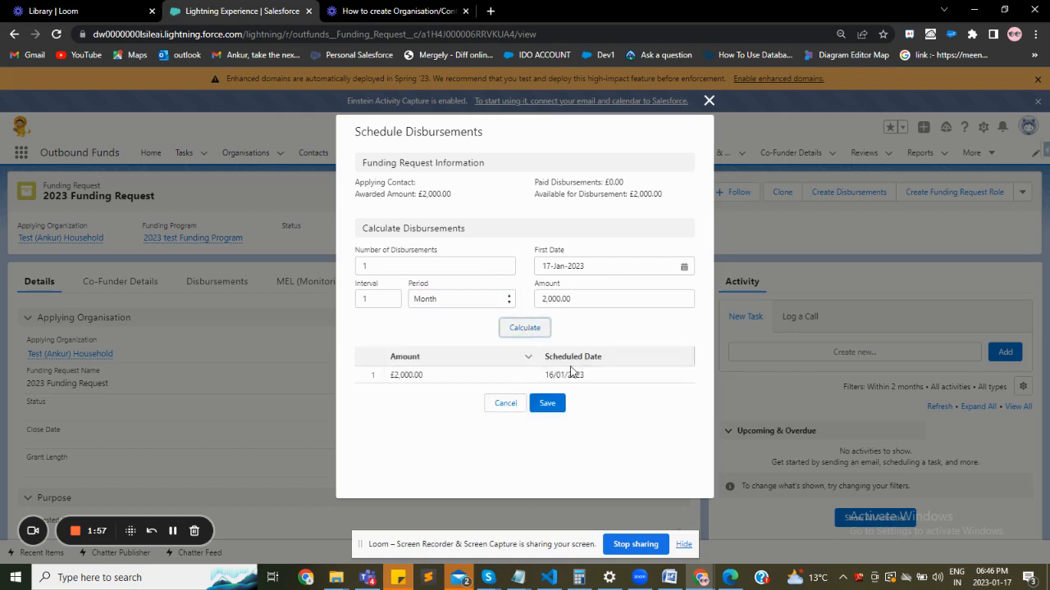
left_click_drag(620, 364, 543, 357)
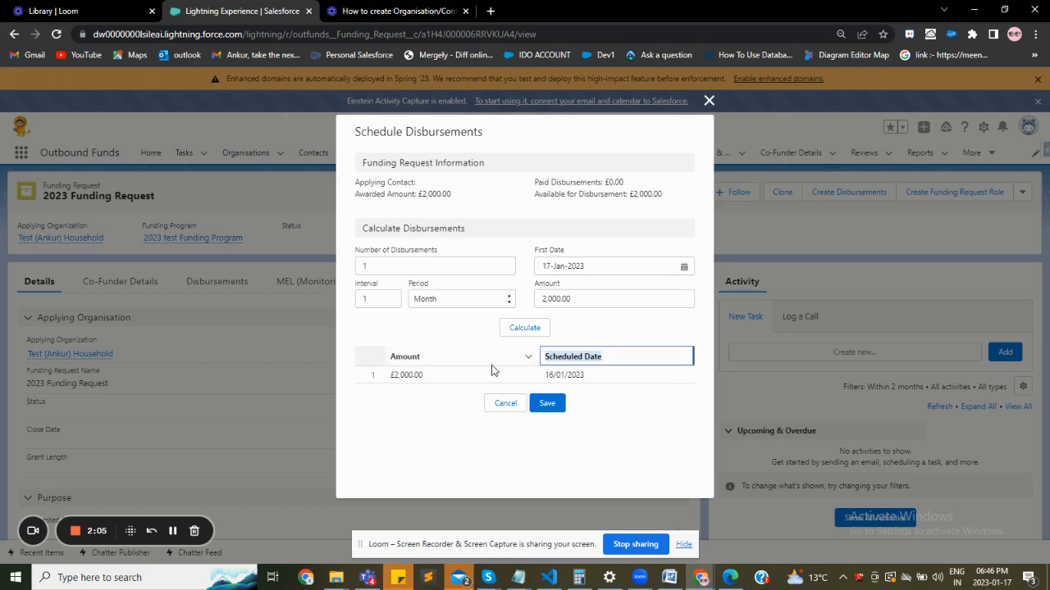
left_click(555, 406)
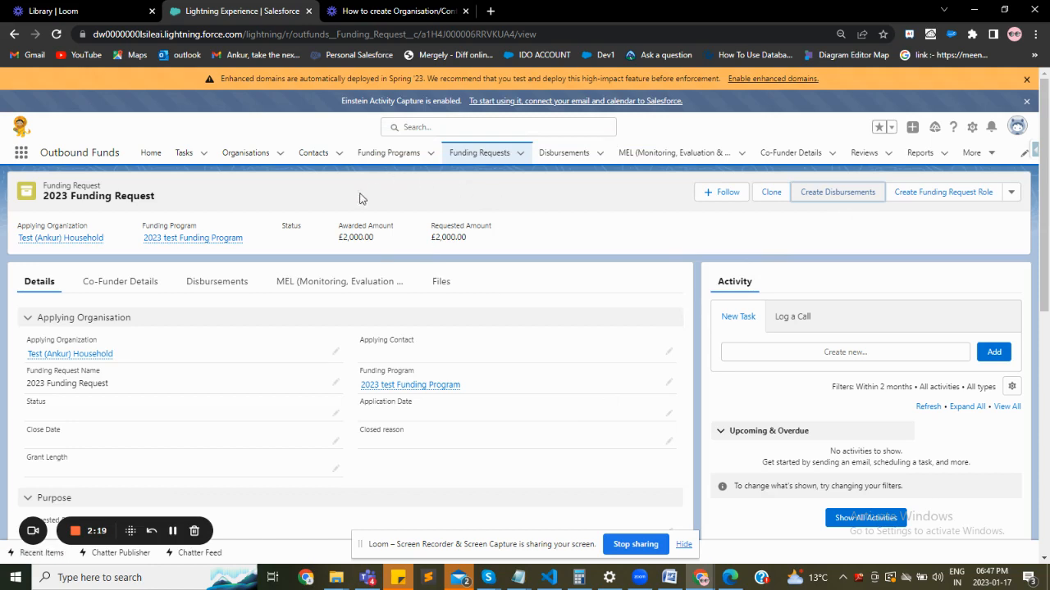
Open the newly scheduled disbursement from the funding request's related disbursements and view its details
left_click(215, 287)
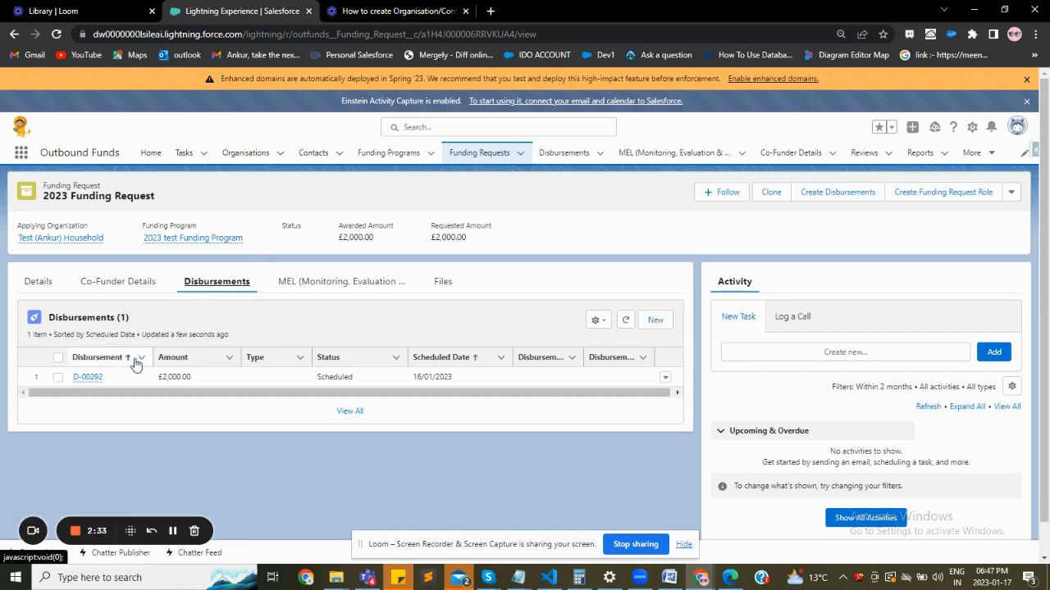
left_click(91, 378)
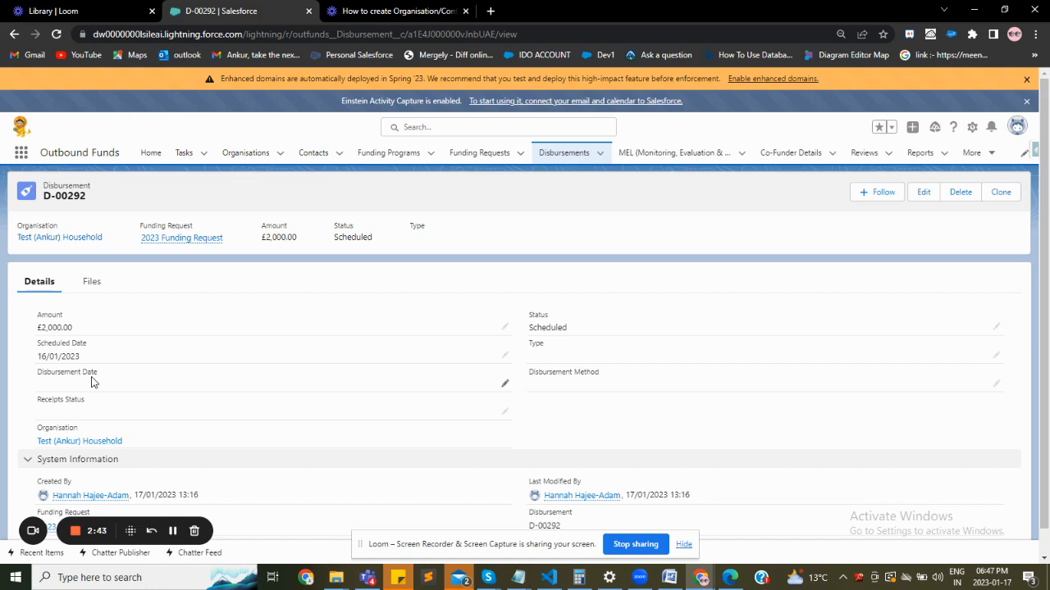
scroll(254, 384, "down", 1)
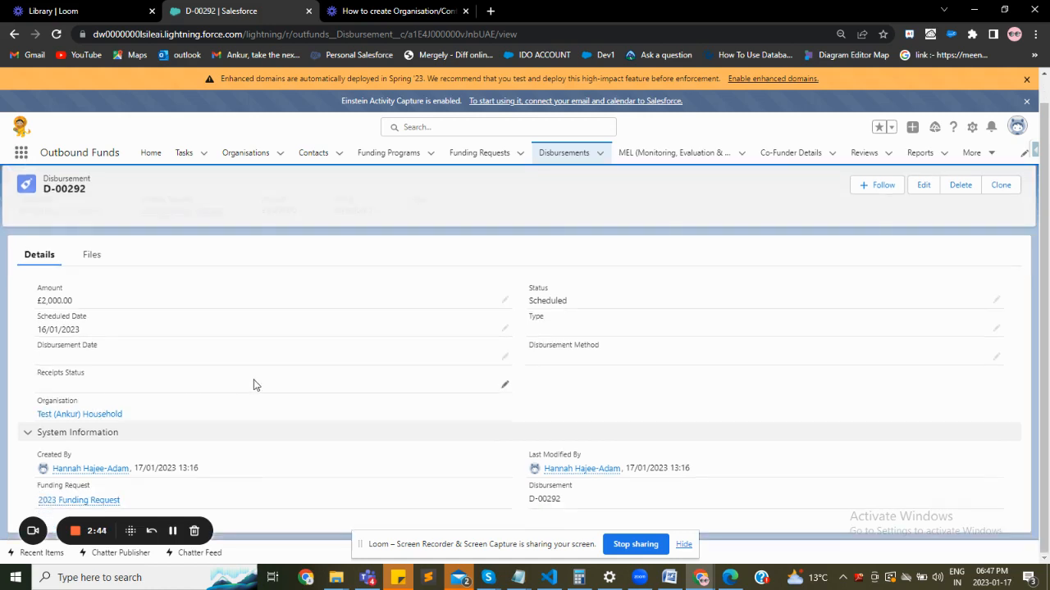
scroll(254, 383, "up", 1)
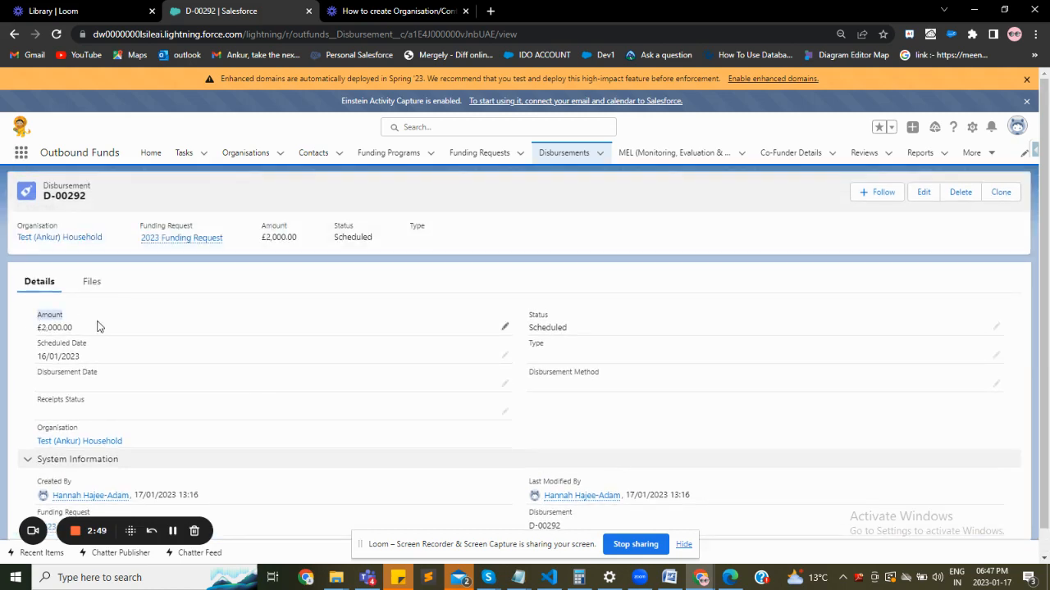
Make the disbursement's fields editable and review the Status options, Scheduled Date and Type field without changing them
double_click(538, 315)
left_click(997, 327)
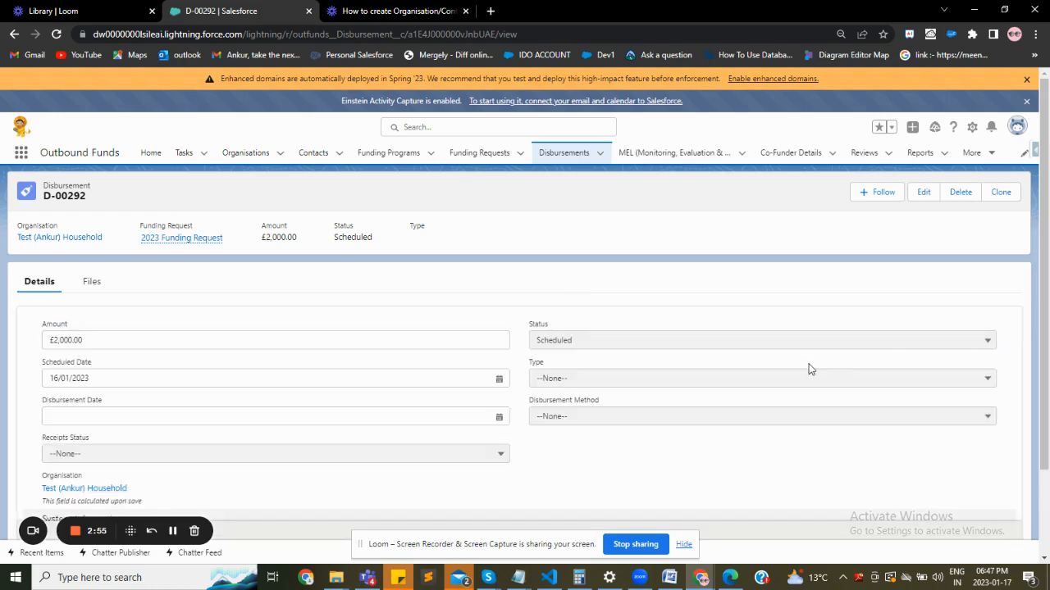
left_click(727, 343)
scroll(712, 438, "down", 1)
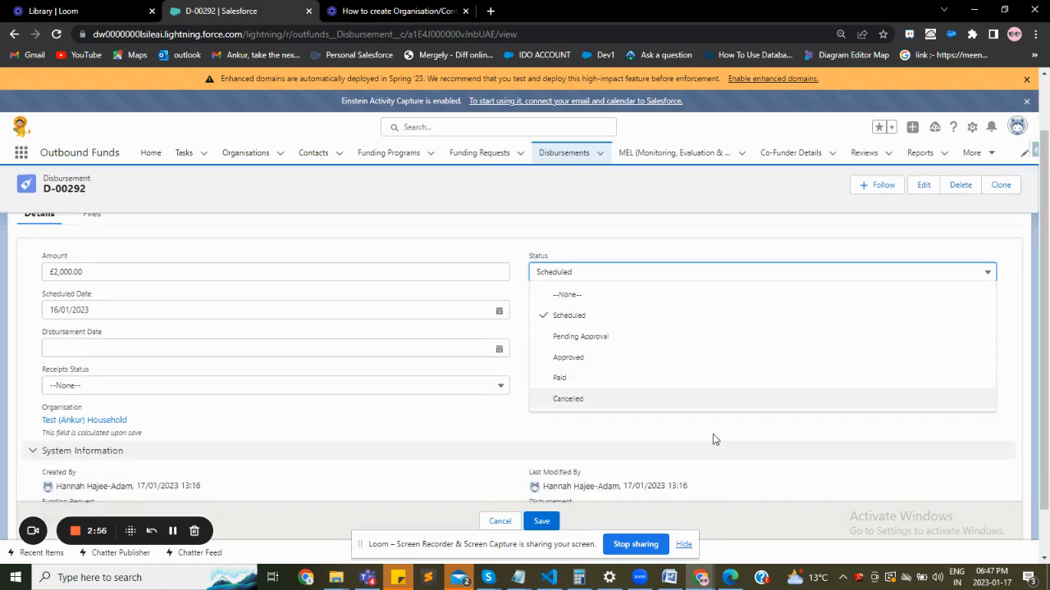
scroll(713, 433, "up", 1)
left_click(666, 271)
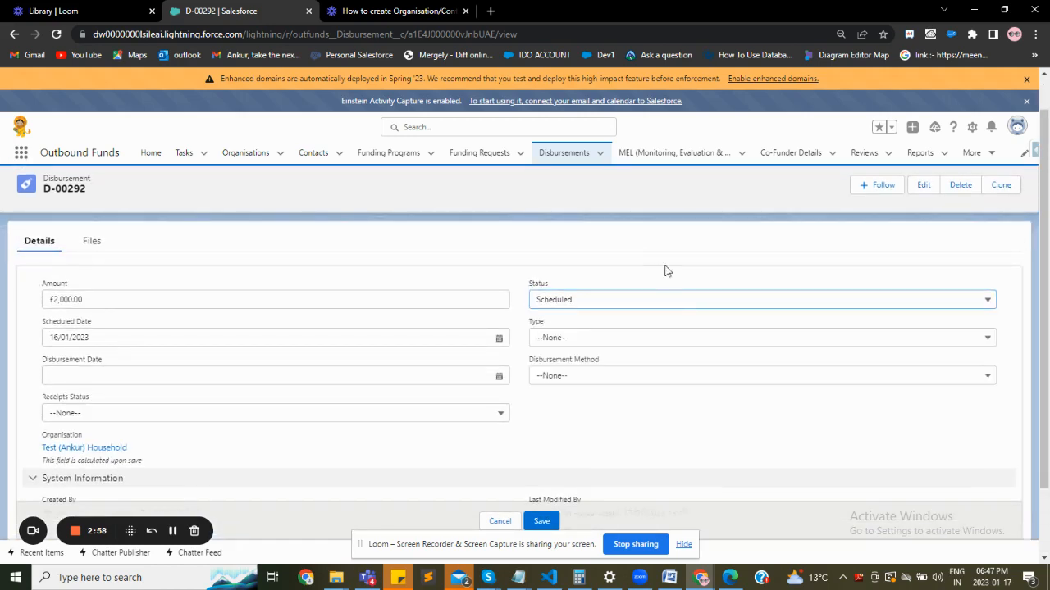
triple_click(57, 343)
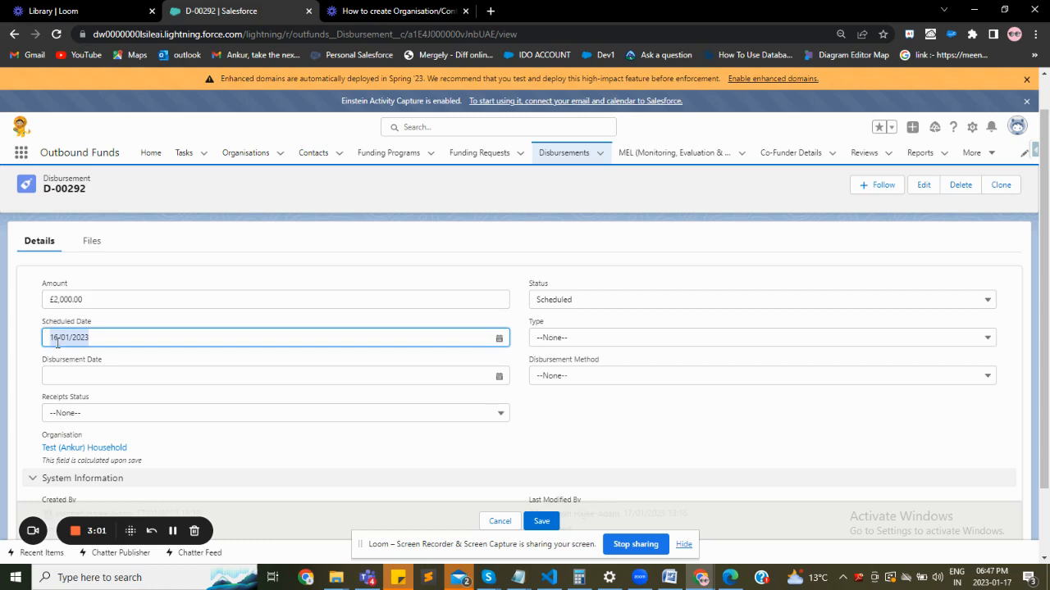
left_click(636, 340)
left_click(506, 464)
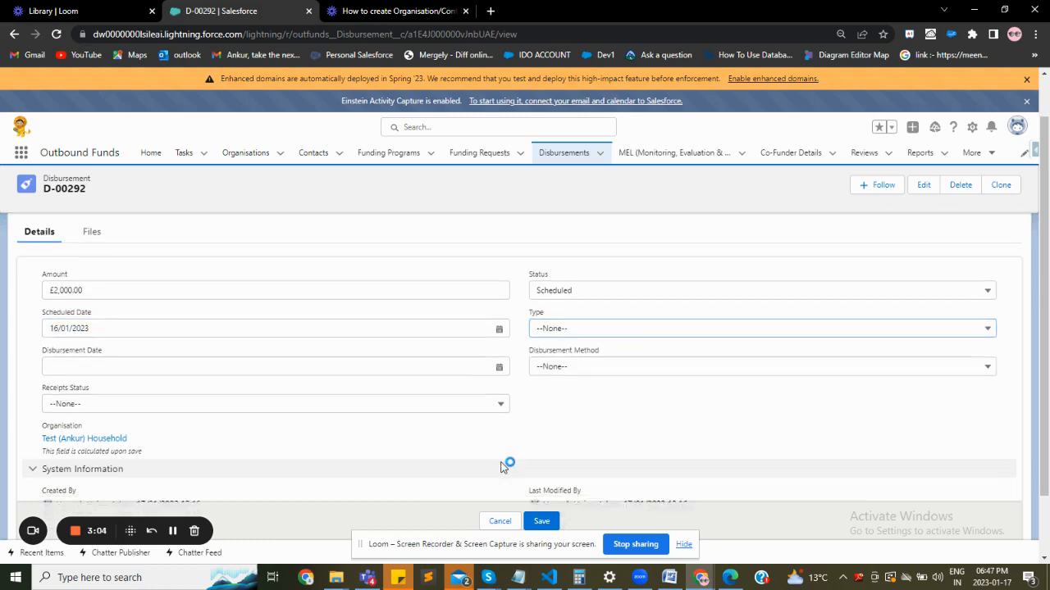
Examine the disbursement's Organisation field and the linked Funding Request under System Information
scroll(482, 452, "down", 2)
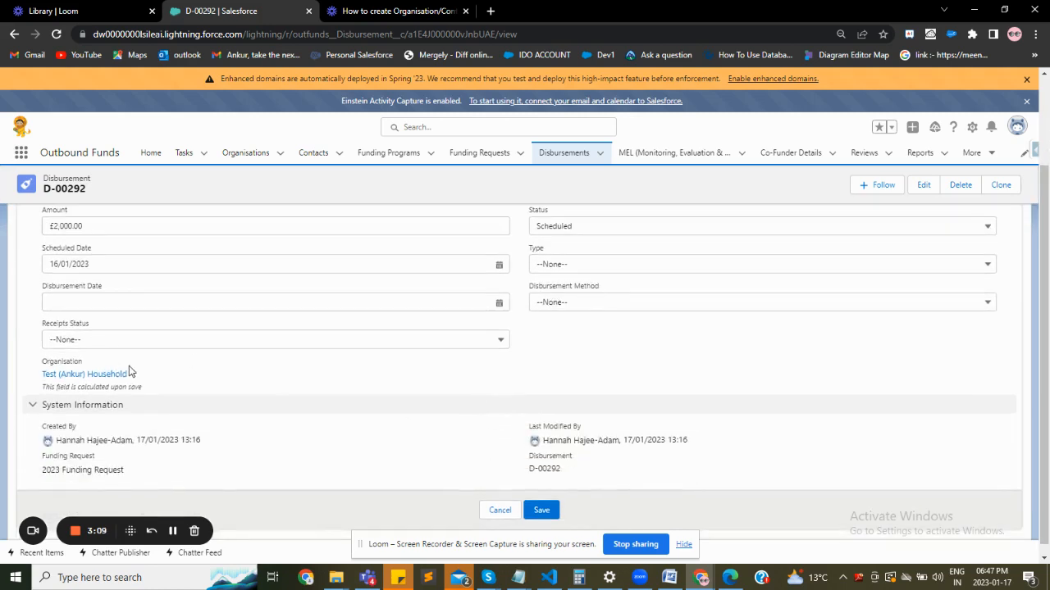
left_click_drag(102, 367, 40, 365)
scroll(236, 366, "up", 2)
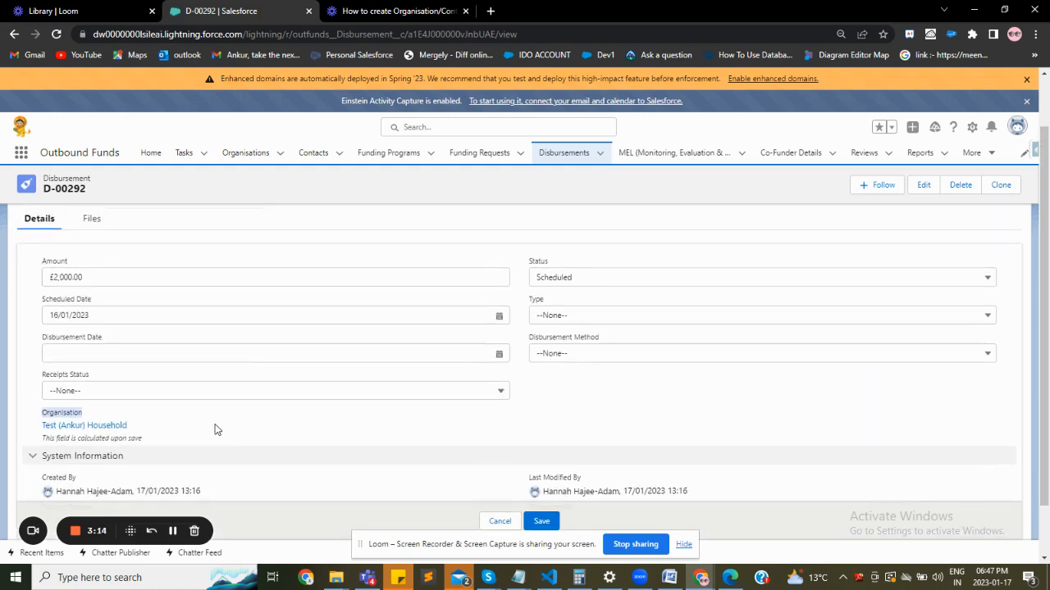
scroll(216, 429, "down", 1)
scroll(233, 414, "down", 1)
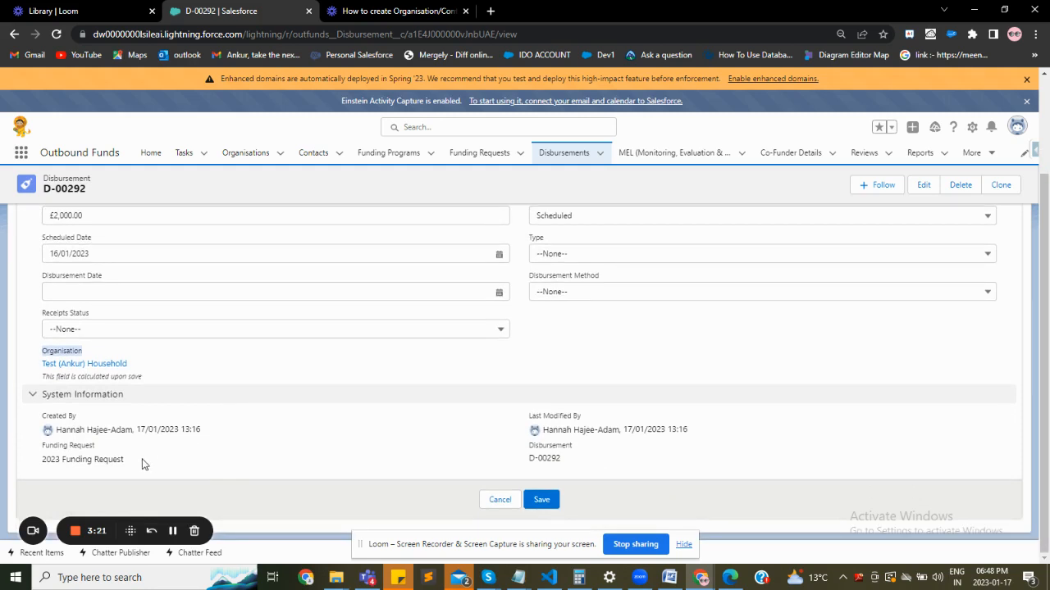
left_click_drag(141, 463, 37, 455)
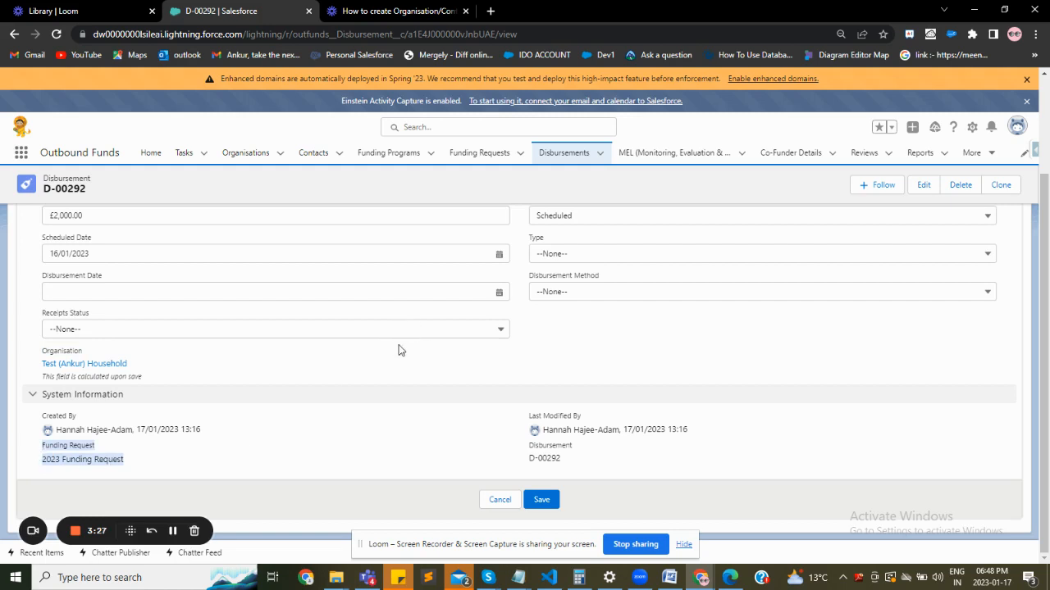
left_click(228, 459)
left_click_drag(133, 462, 41, 461)
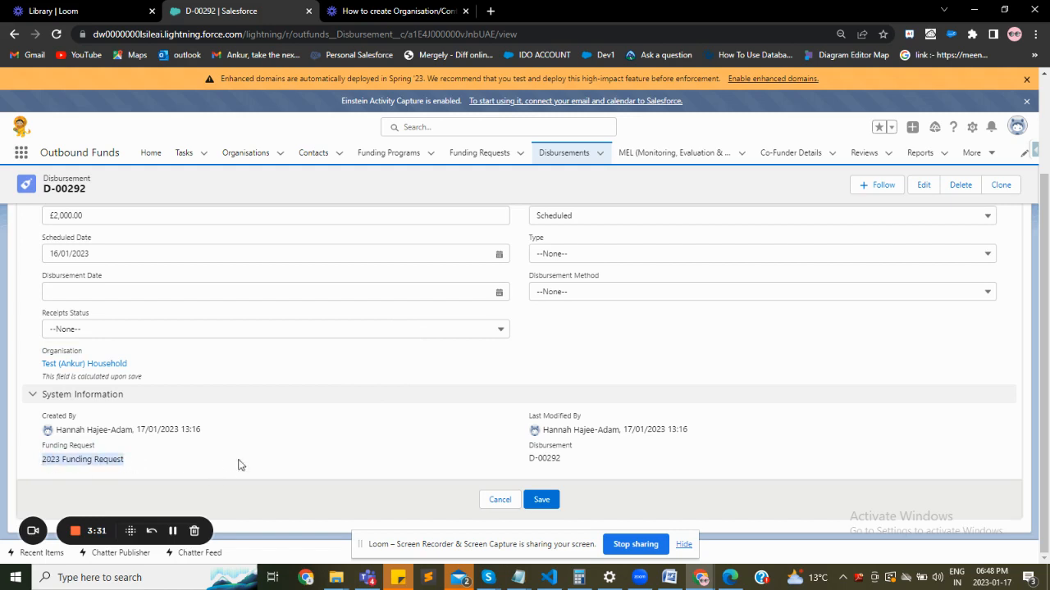
scroll(309, 437, "up", 3)
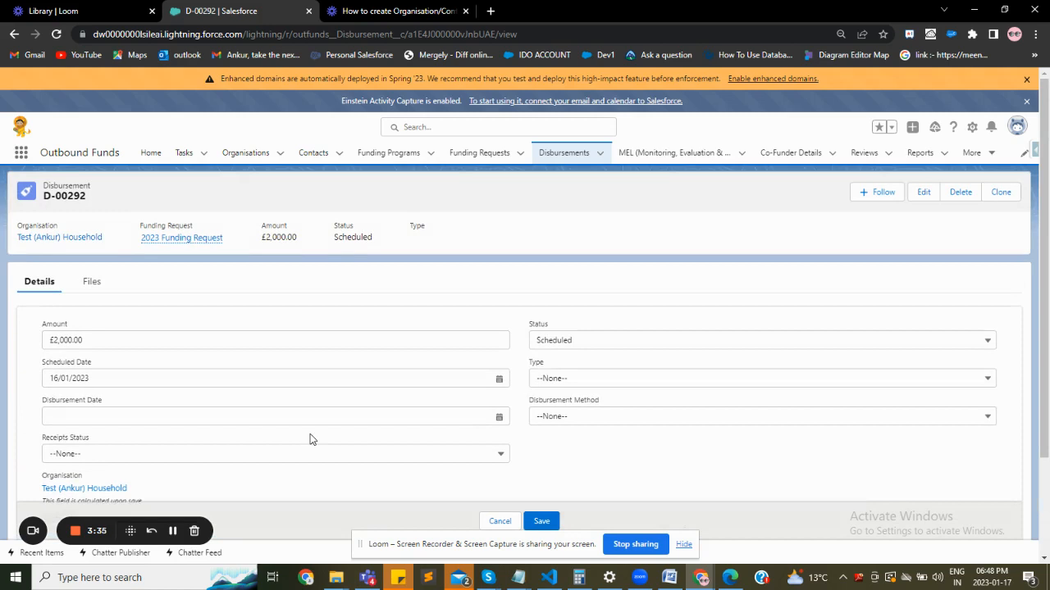
Open the 2001-02 Arpana (water project) funding request, start a new disbursement from its related disbursements and check the linked Funding Request field
left_click(479, 153)
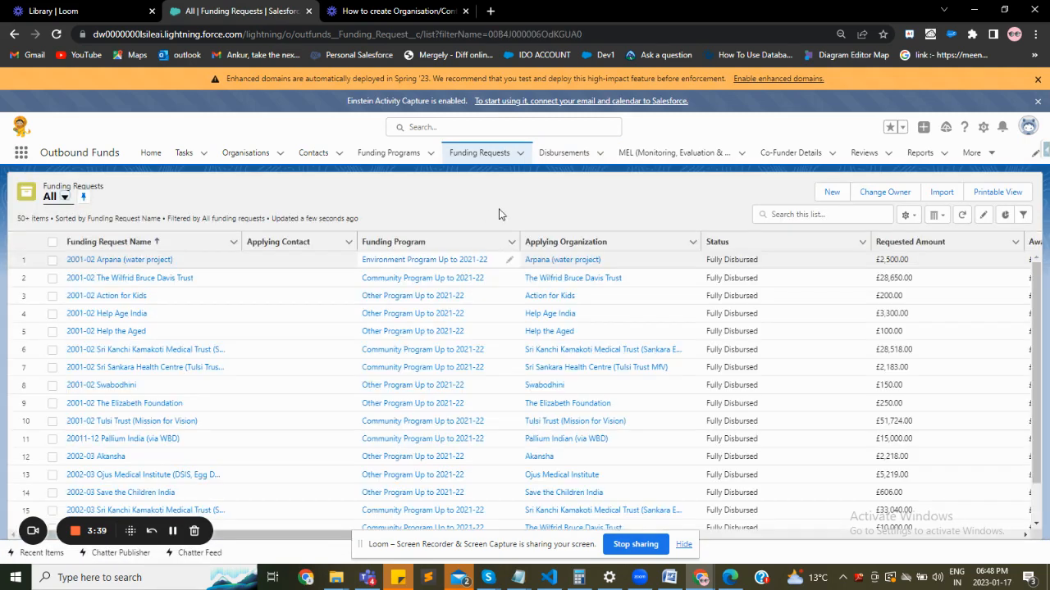
left_click(153, 261)
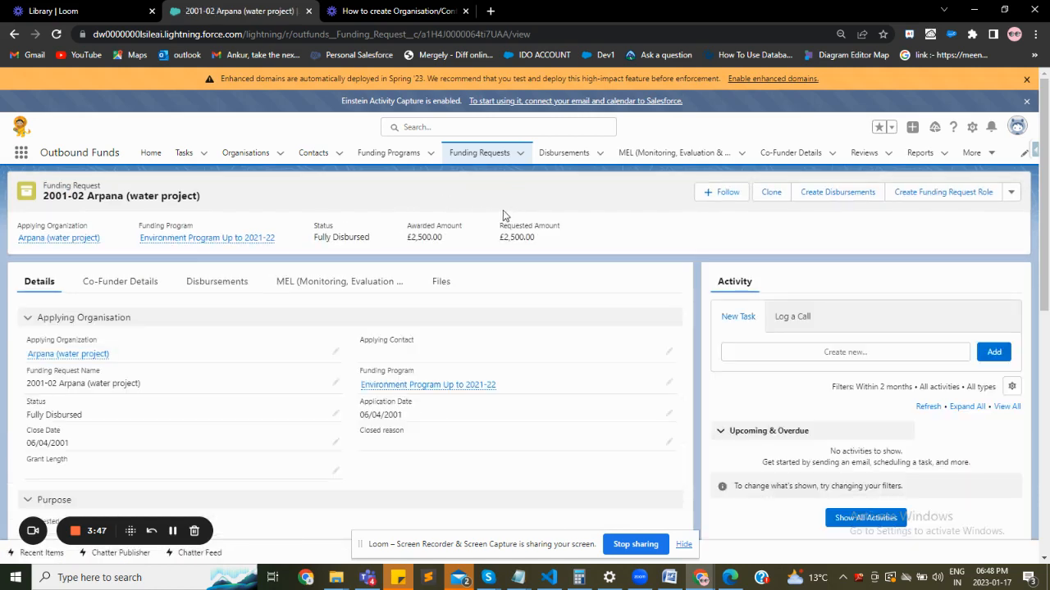
left_click(223, 287)
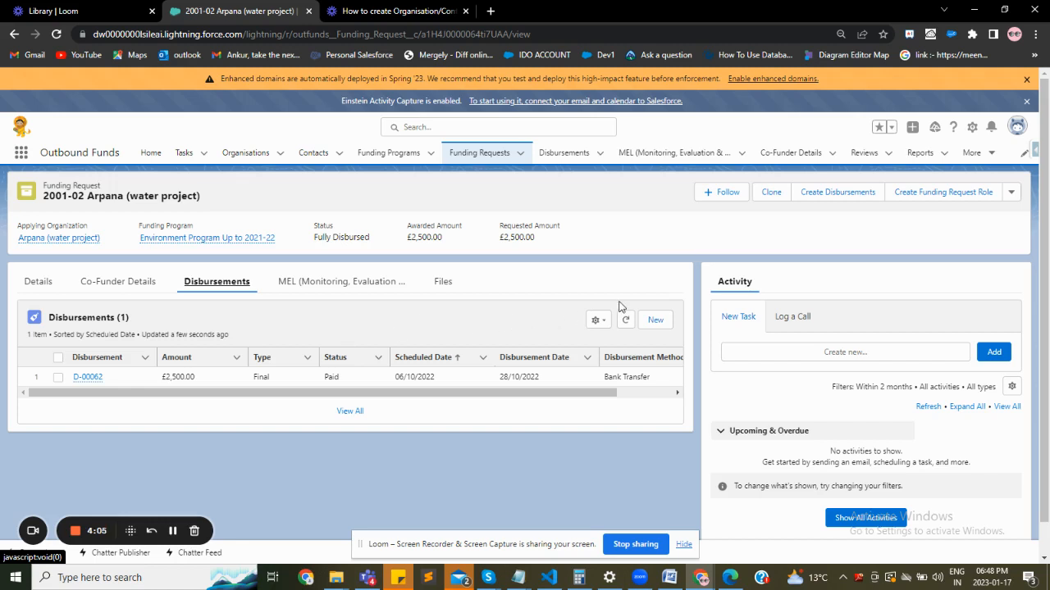
left_click(658, 322)
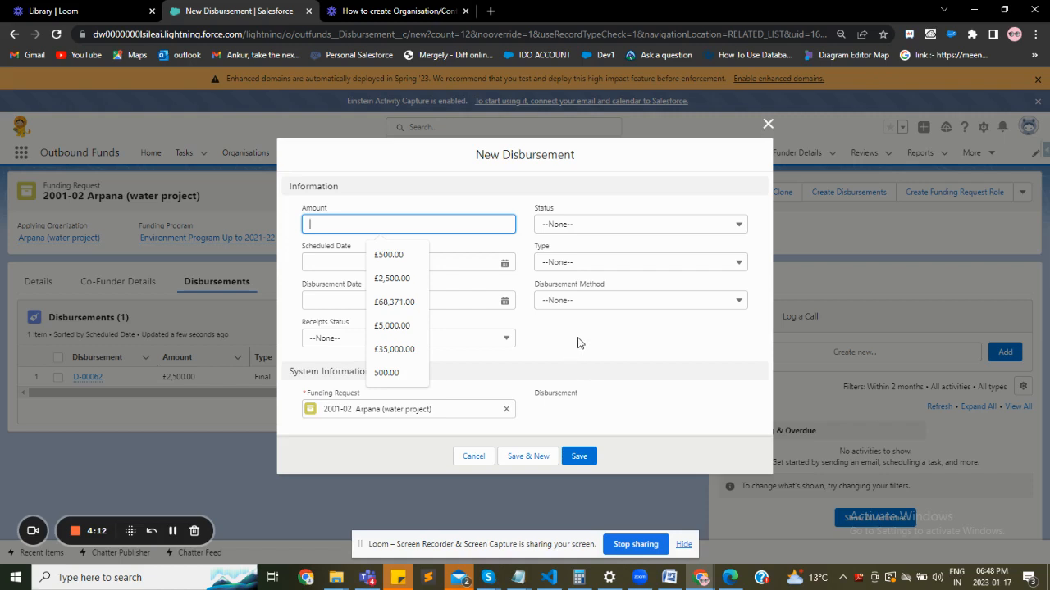
left_click(578, 343)
left_click_drag(366, 396, 299, 393)
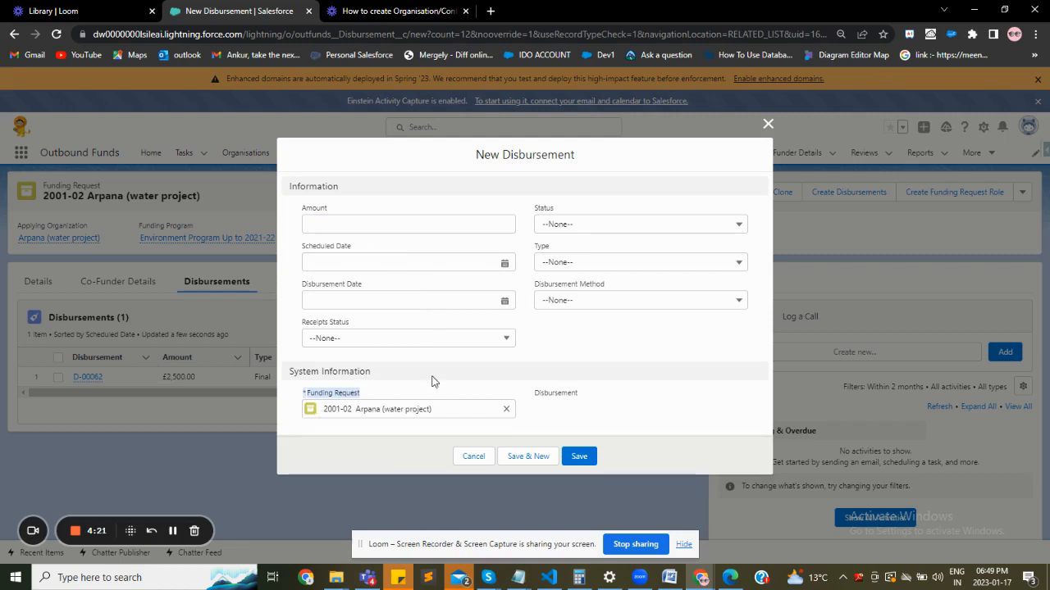
Try out Status Pending Approval, Type Initial and Receipts Status Received on the new disbursement, and discard the form without saving
left_click(632, 227)
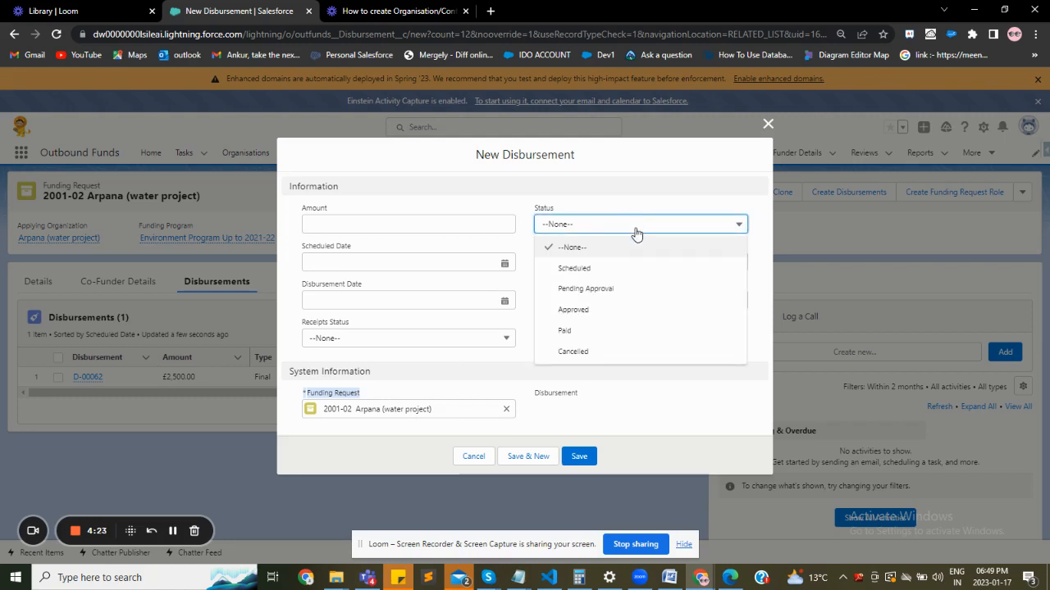
left_click(595, 291)
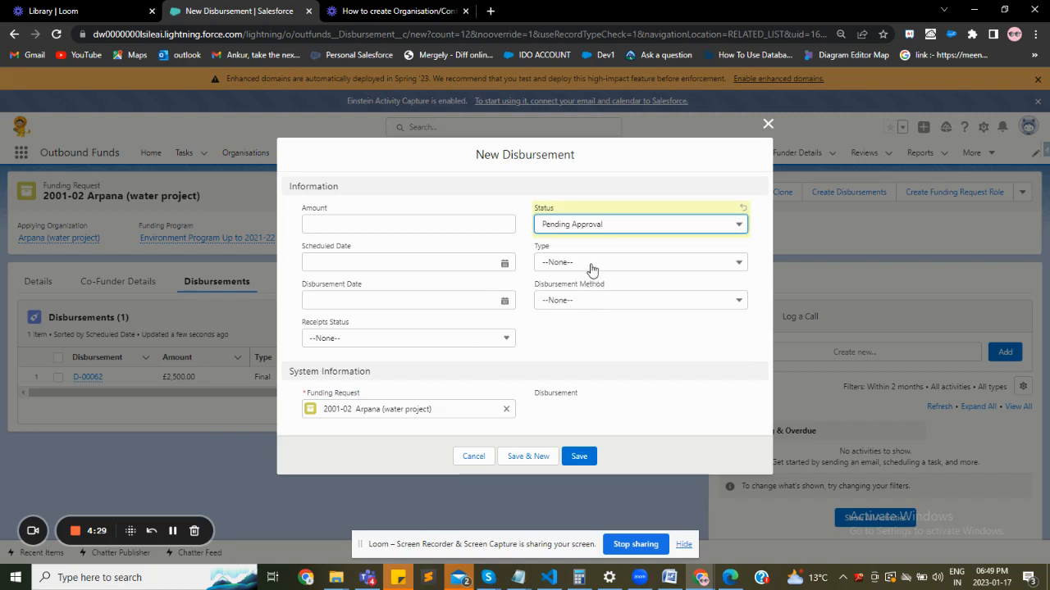
left_click(592, 264)
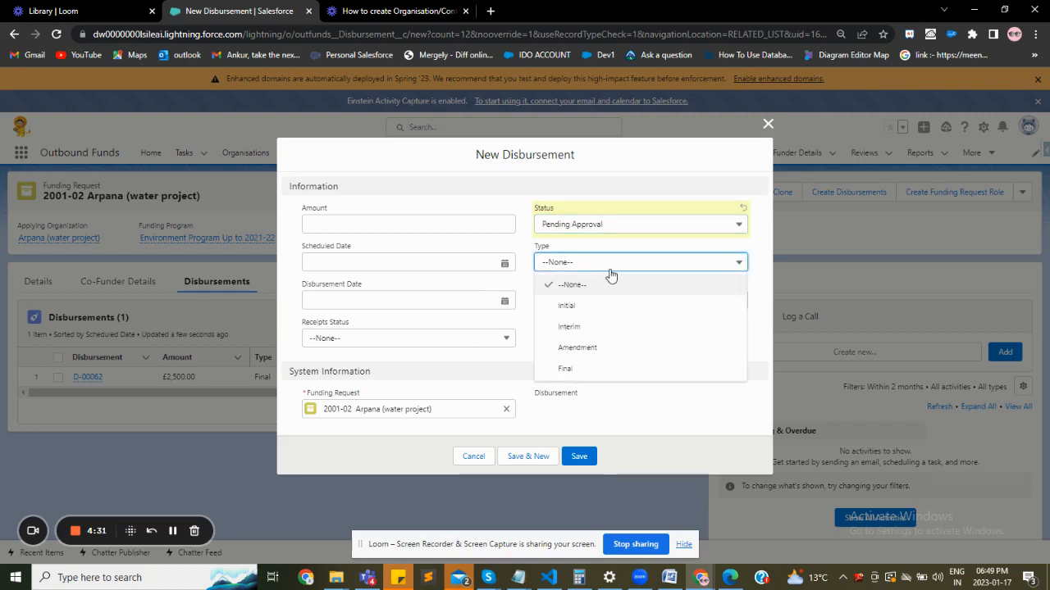
left_click(586, 306)
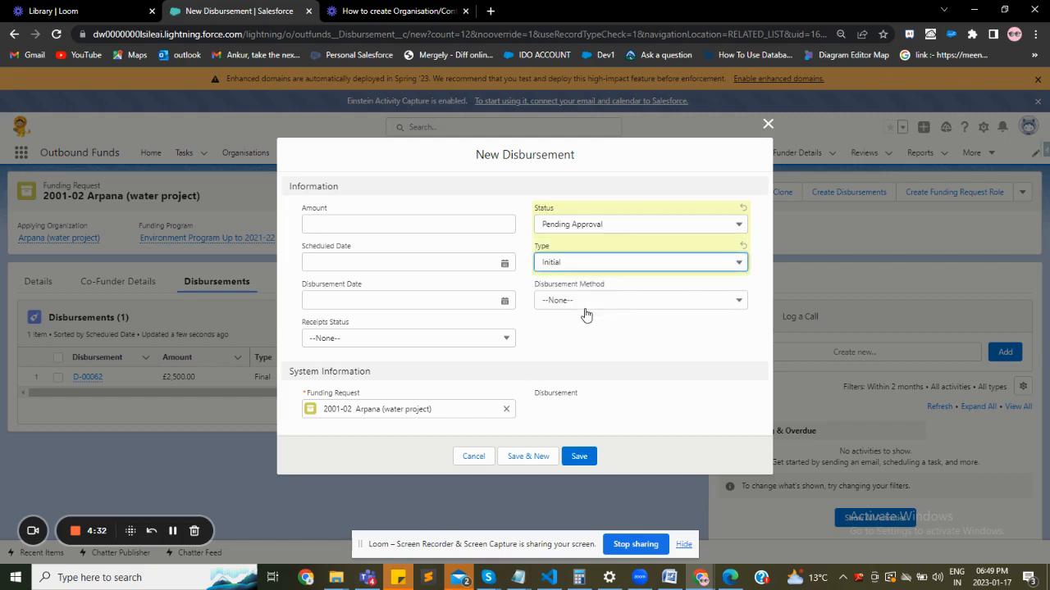
left_click(588, 264)
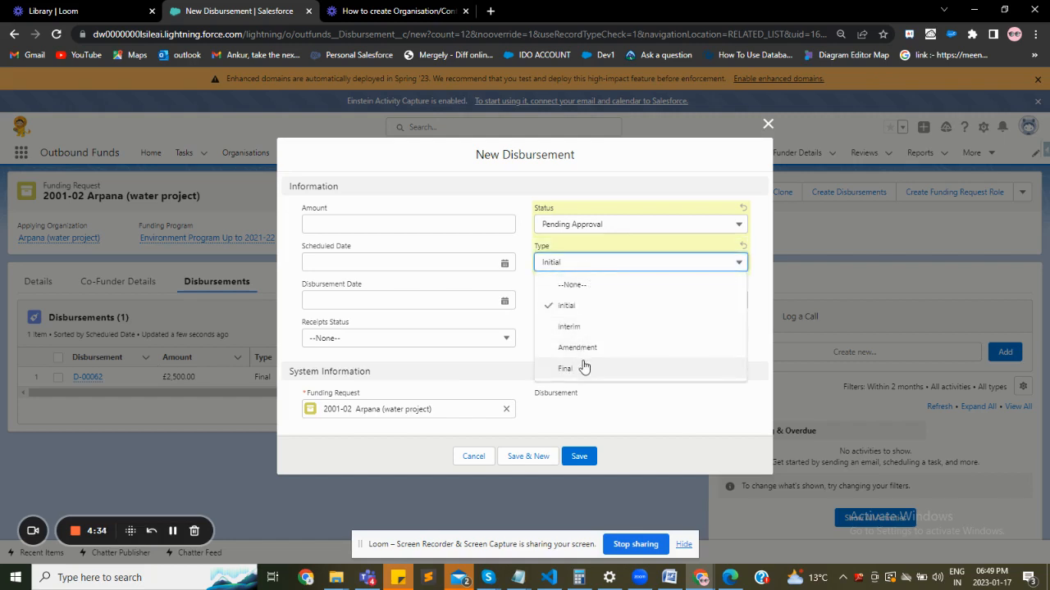
left_click(528, 289)
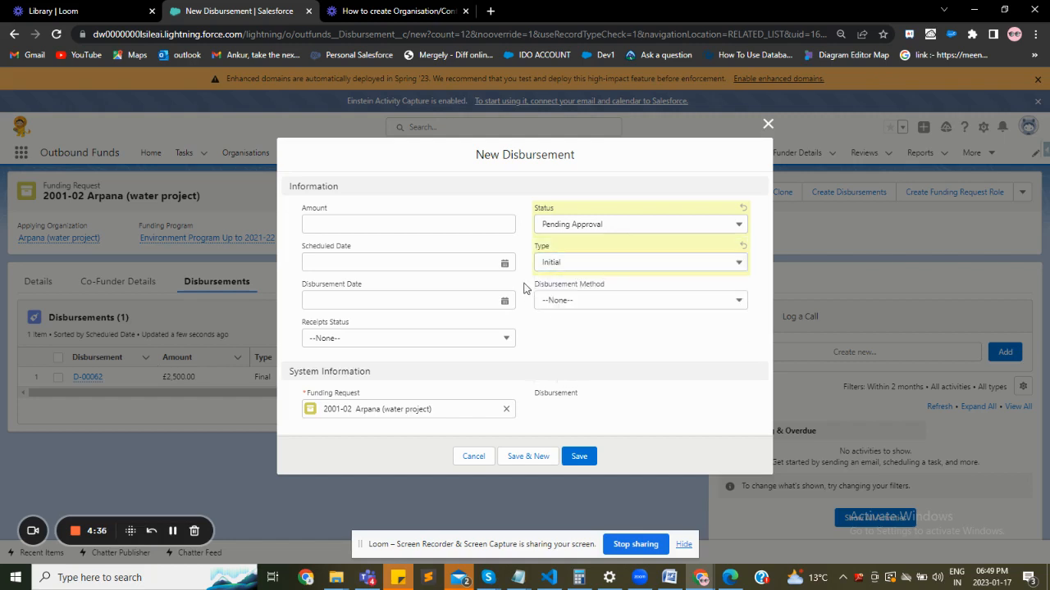
left_click(439, 341)
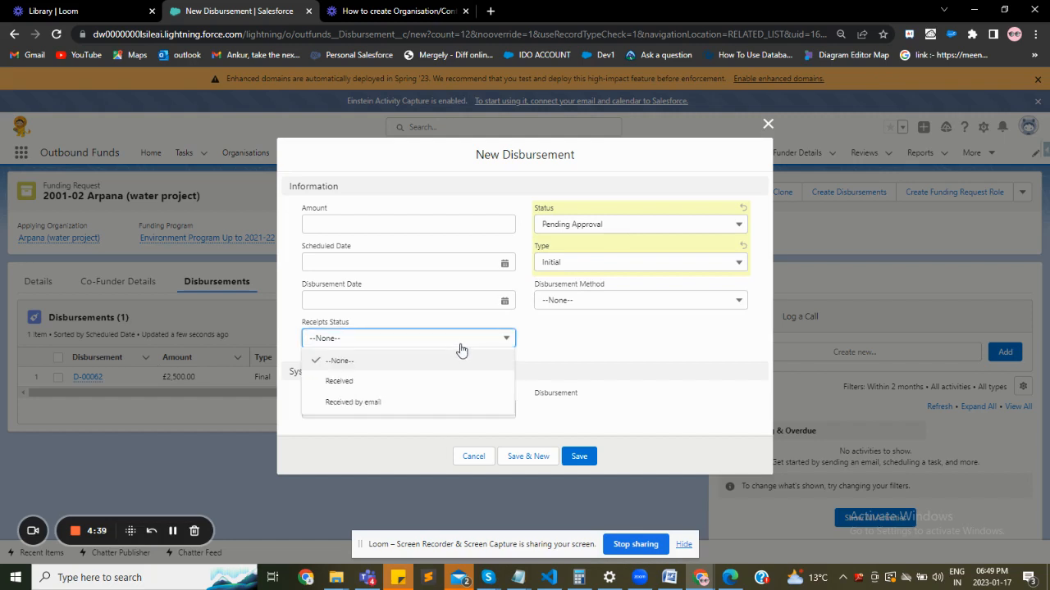
left_click(367, 387)
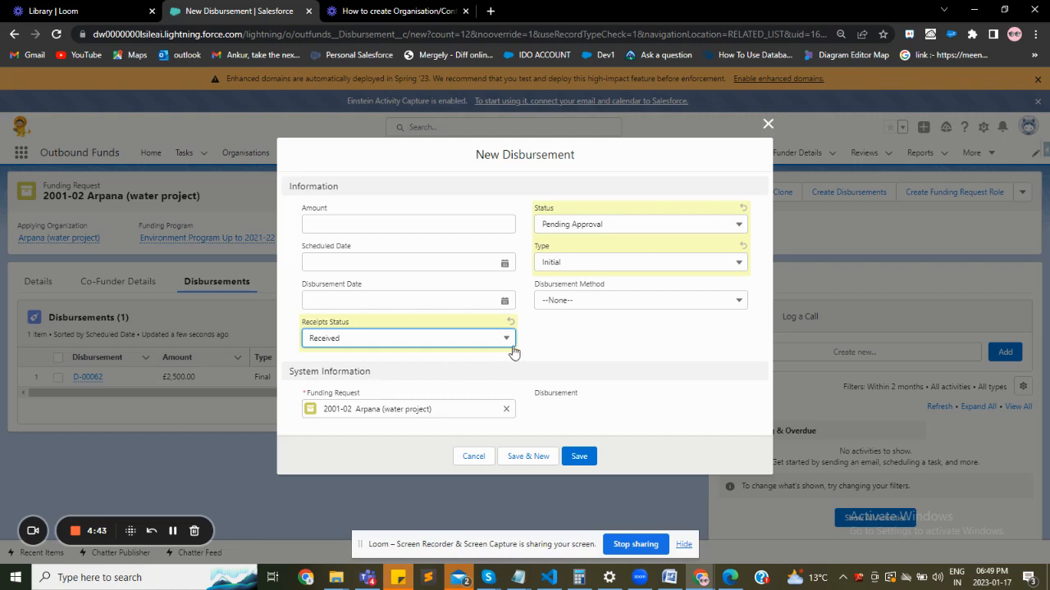
left_click(552, 335)
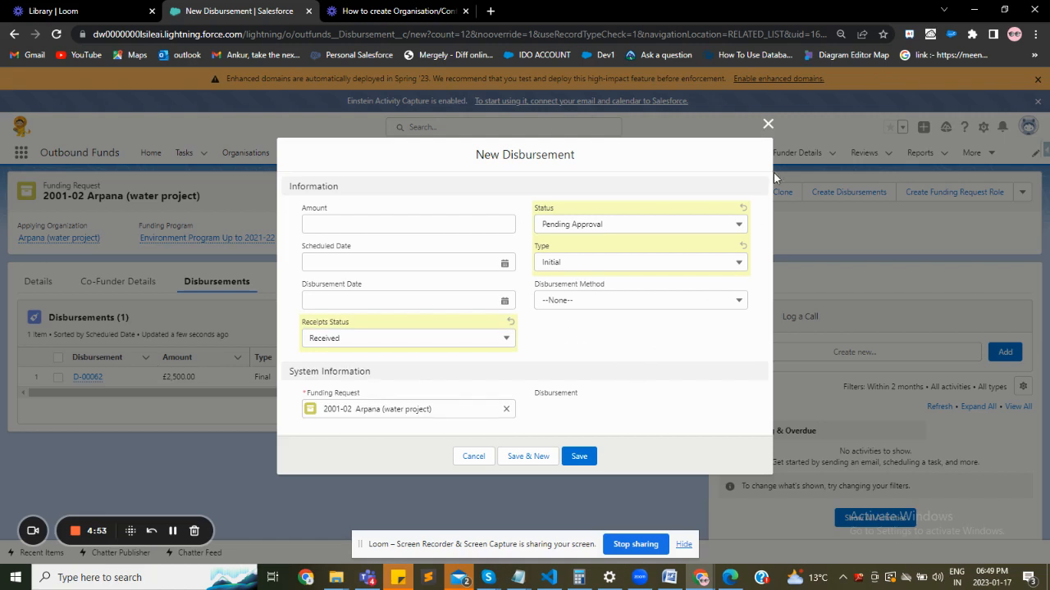
left_click(767, 123)
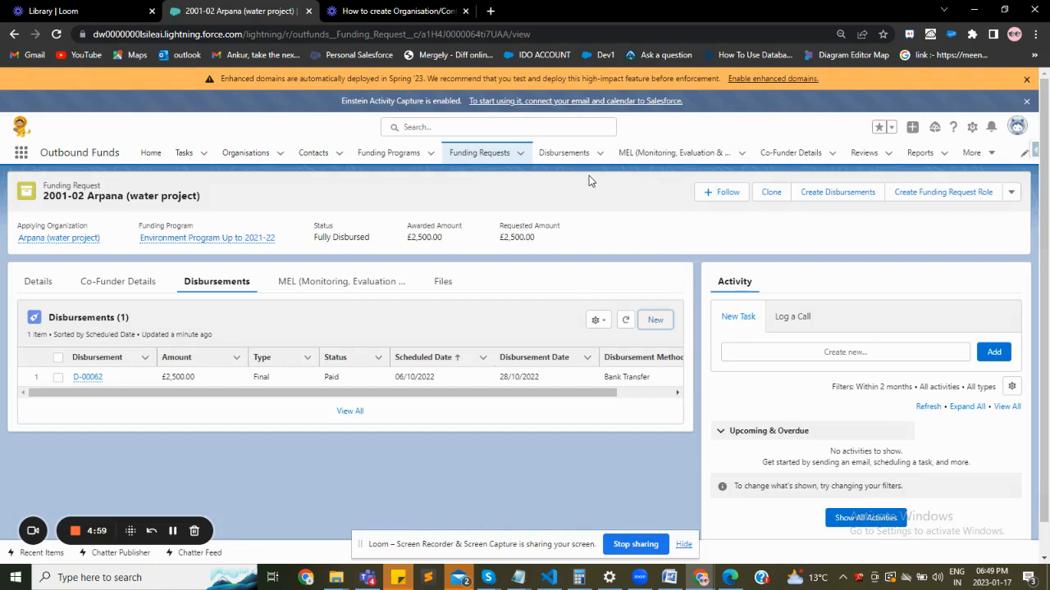
Start a new disbursement from the list of all disbursements and look at the recent records offered for its required Funding Request
left_click(564, 161)
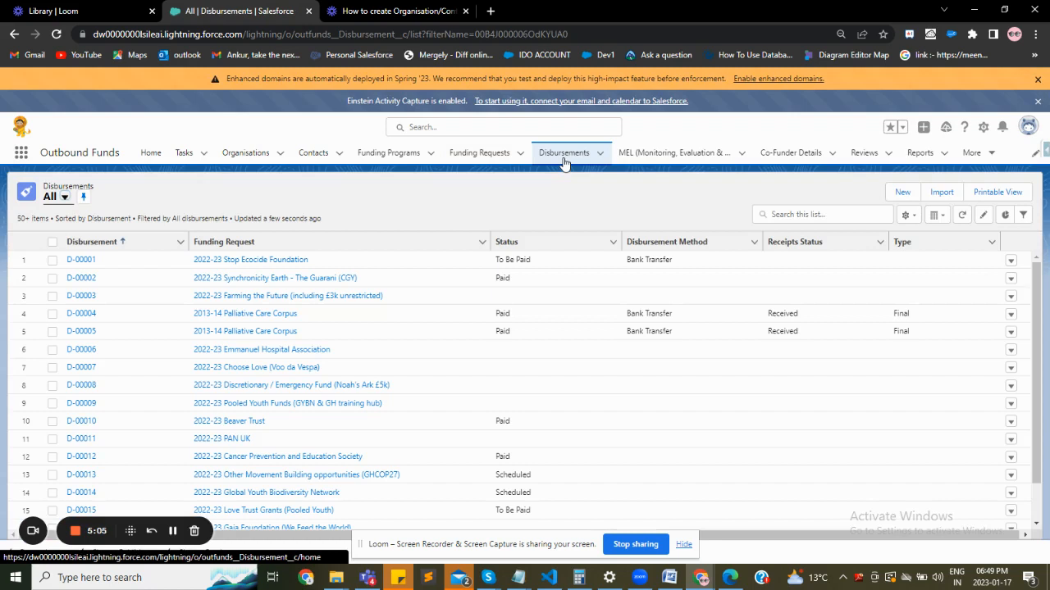
left_click(905, 195)
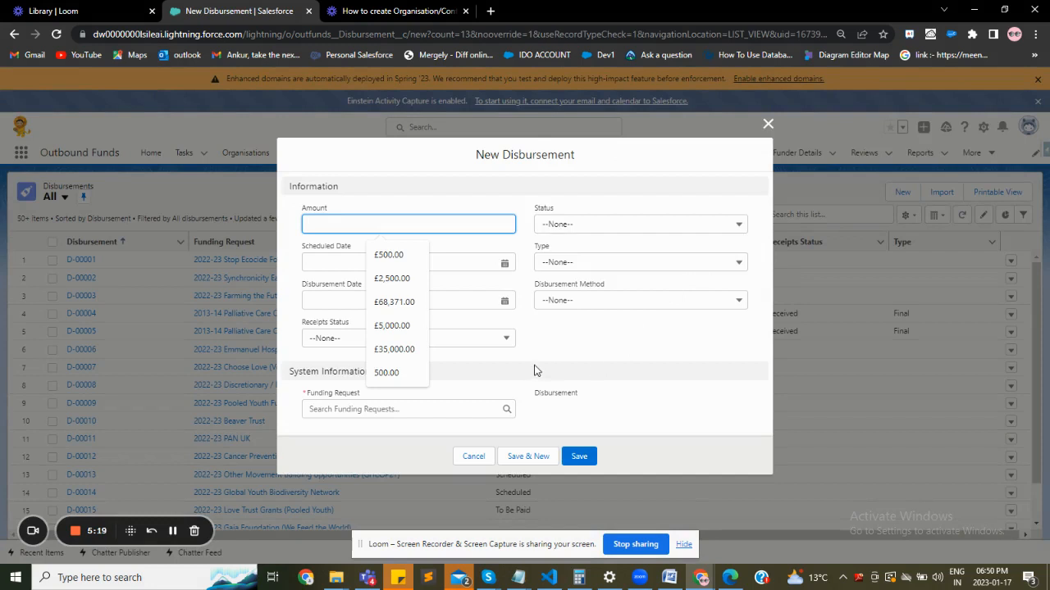
left_click(340, 412)
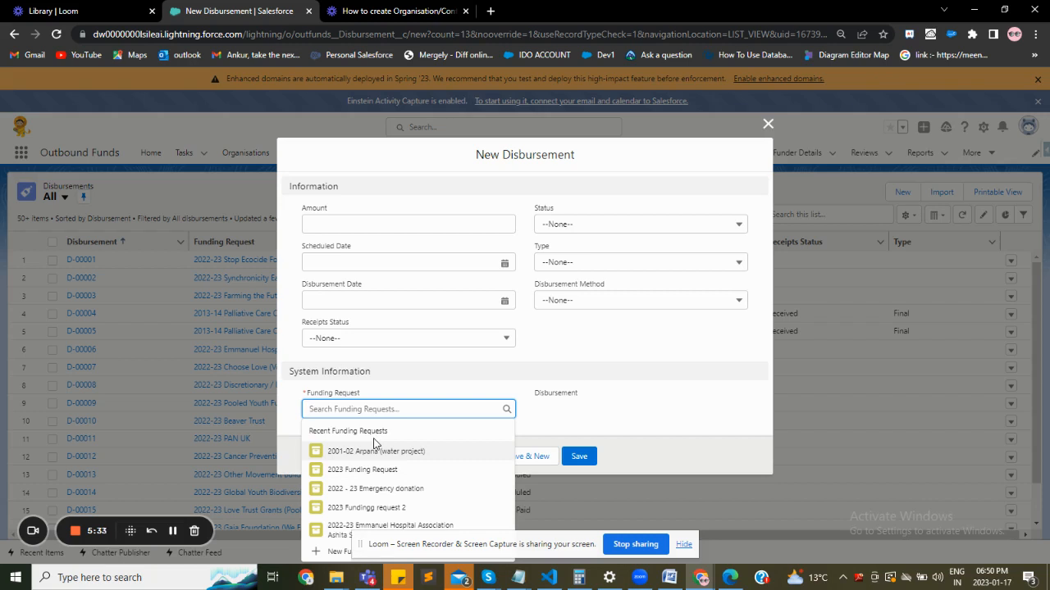
left_click(428, 400)
Try to save the new disbursement with Amount 33,000 and Status Pending Approval while leaving the Funding Request empty
left_click(361, 217)
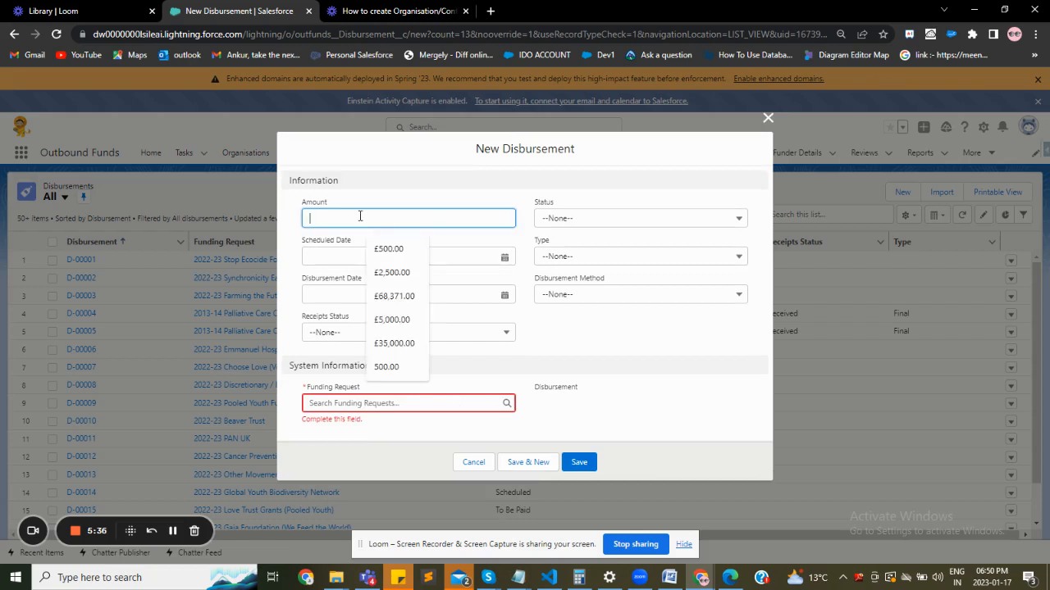
type("33000")
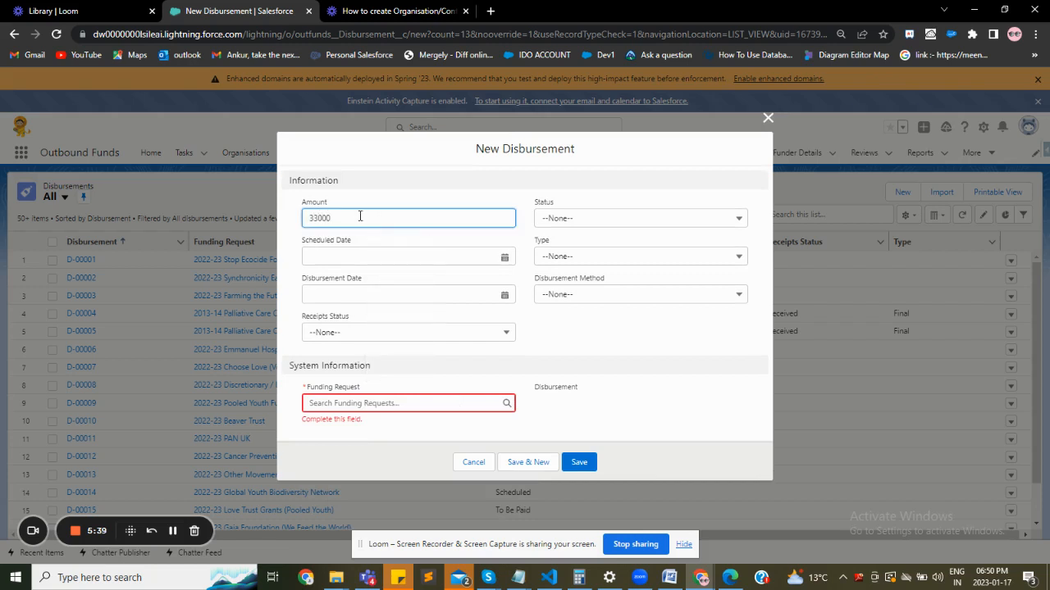
left_click(545, 220)
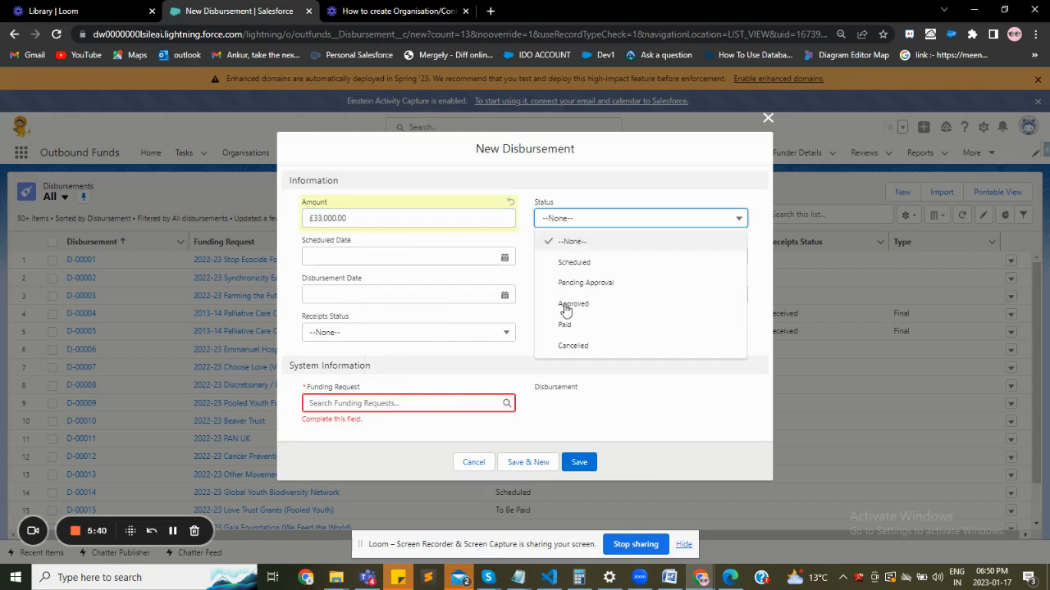
left_click(597, 284)
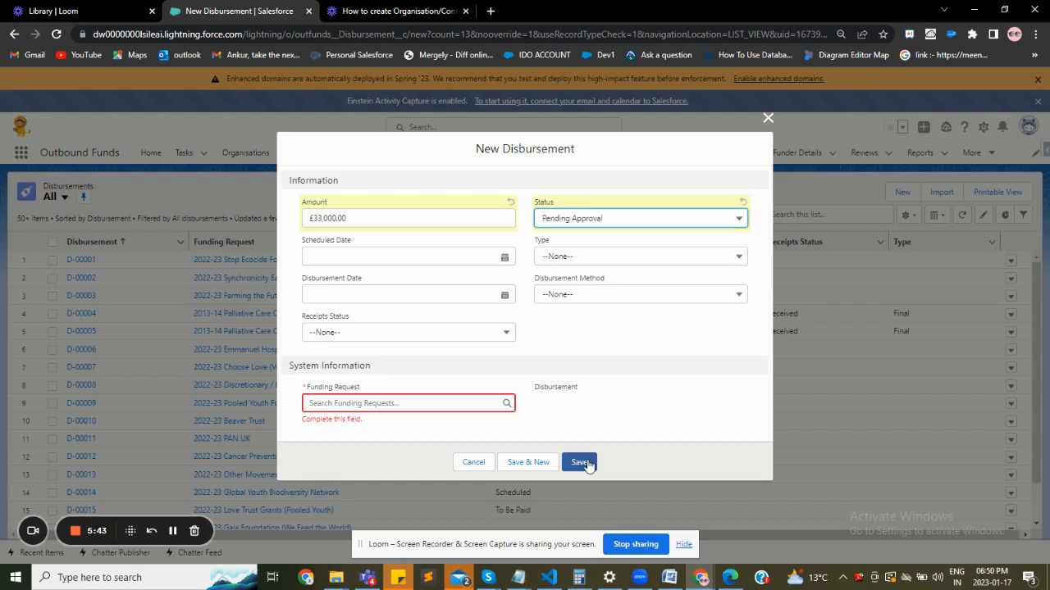
left_click(587, 464)
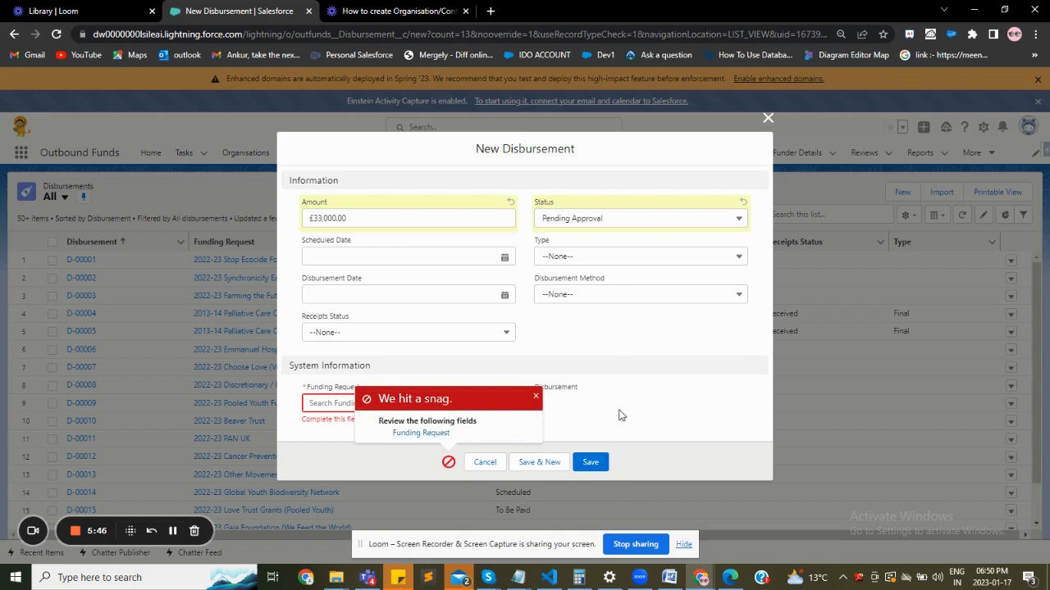
left_click(536, 398)
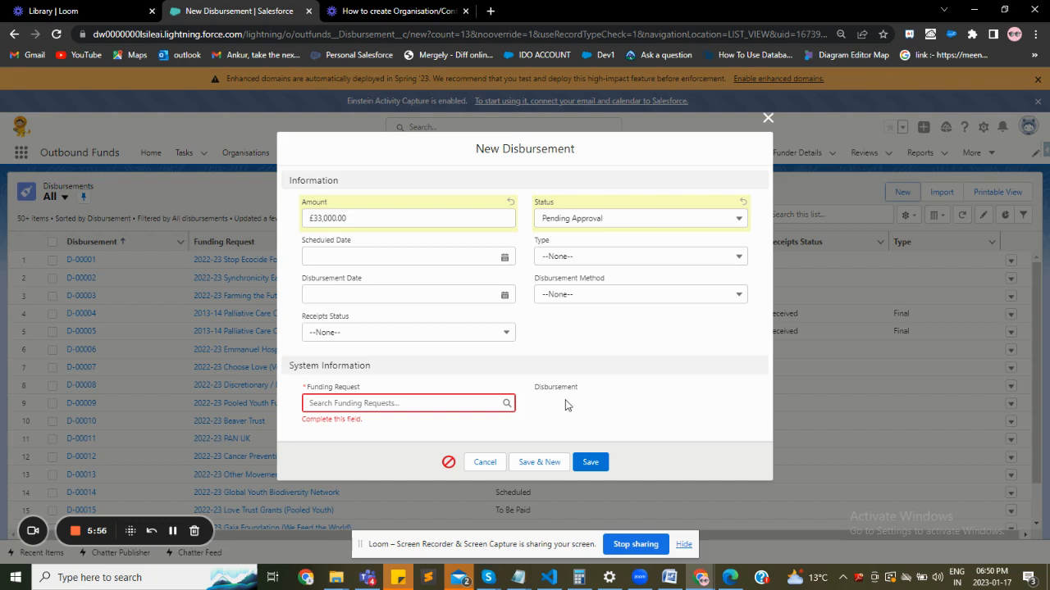
Discard the unsaved disbursement after checking its Funding Request lookup, and go to the list of all funding requests
left_click(362, 403)
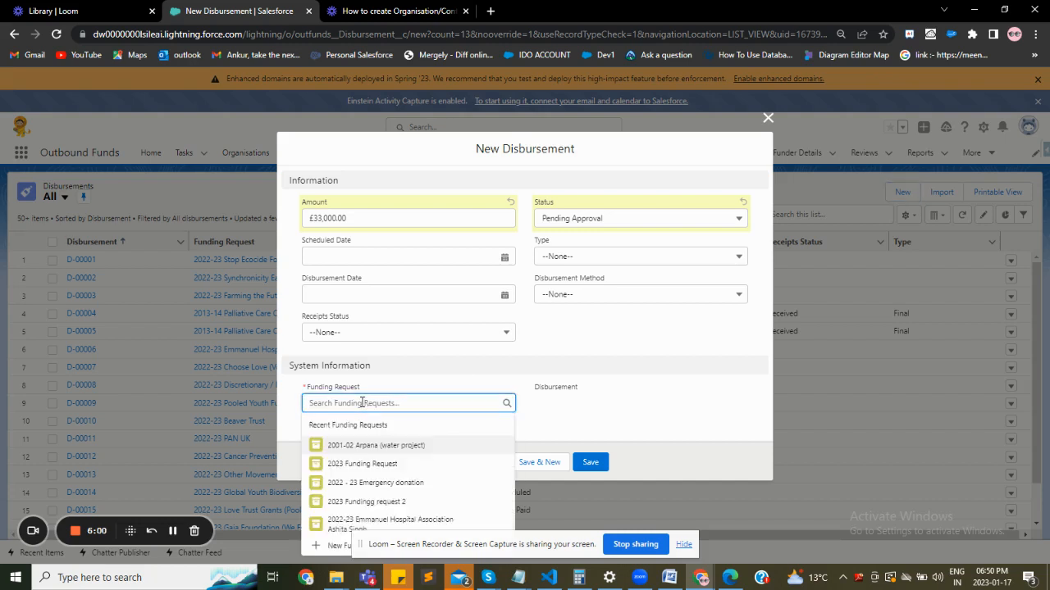
left_click(657, 394)
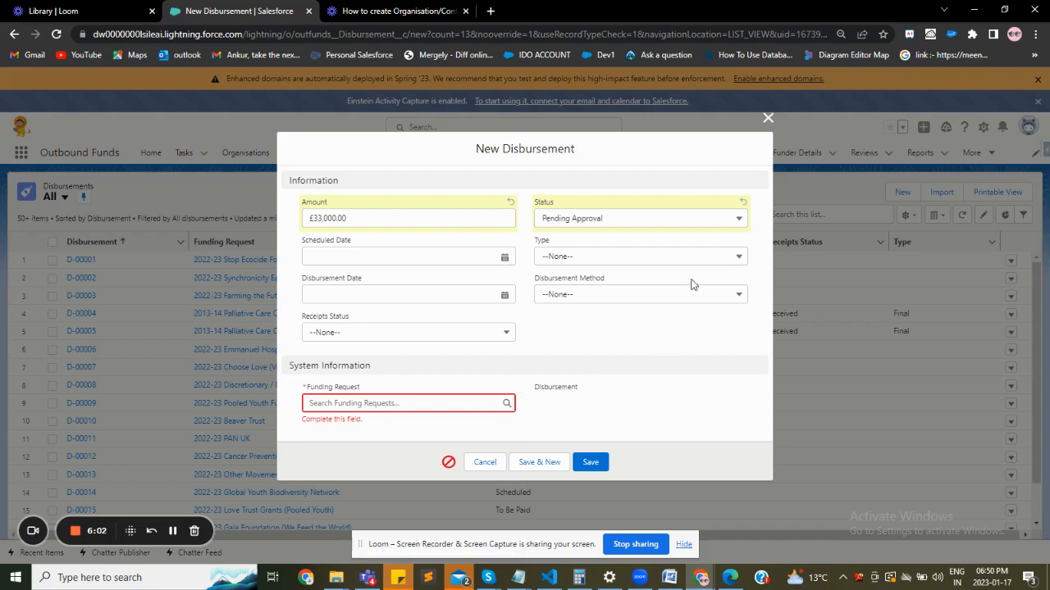
left_click(768, 118)
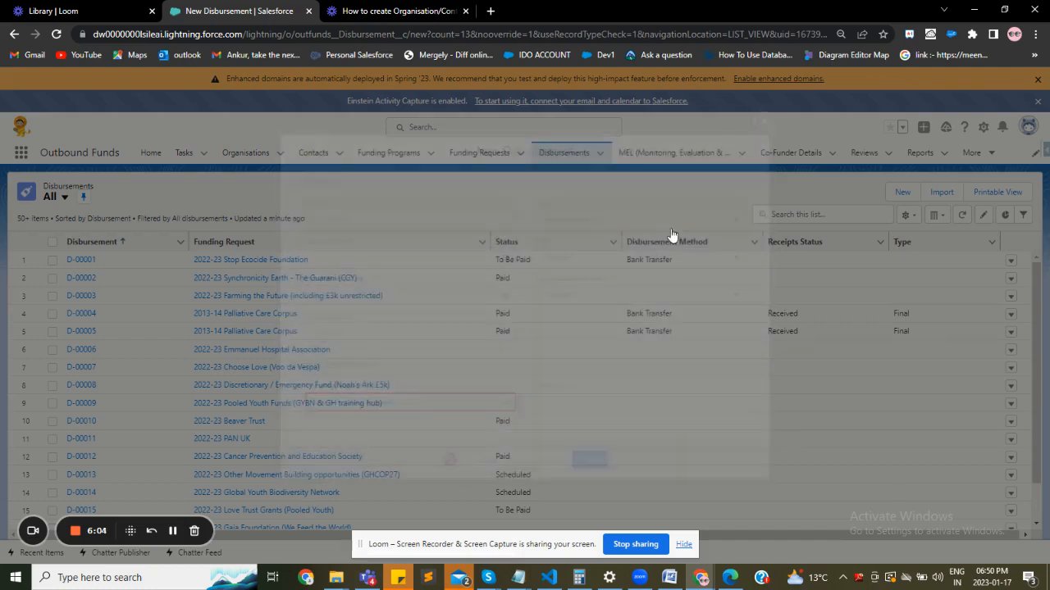
left_click(482, 154)
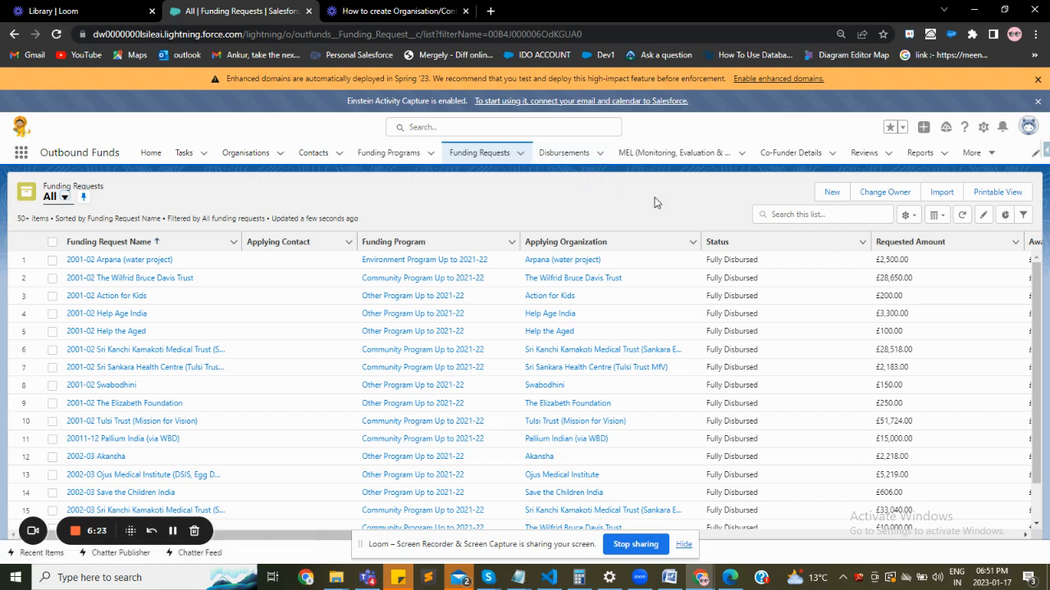
Start a new MEL (Monitoring, Evaluation & Learning) record with Requirement Name Document and Reporting Frequency Yearly
left_click(656, 153)
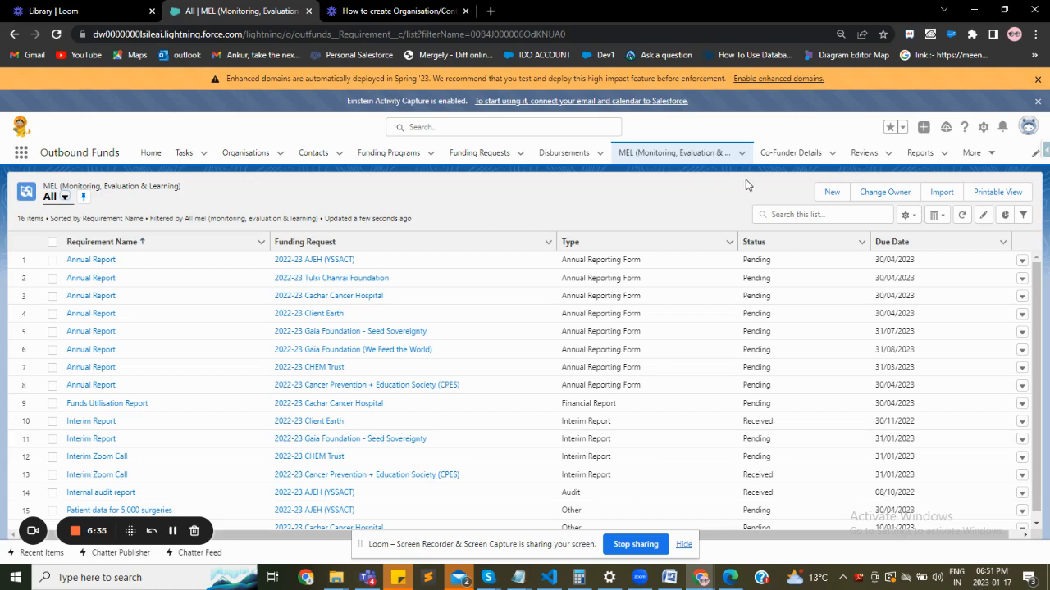
left_click(831, 192)
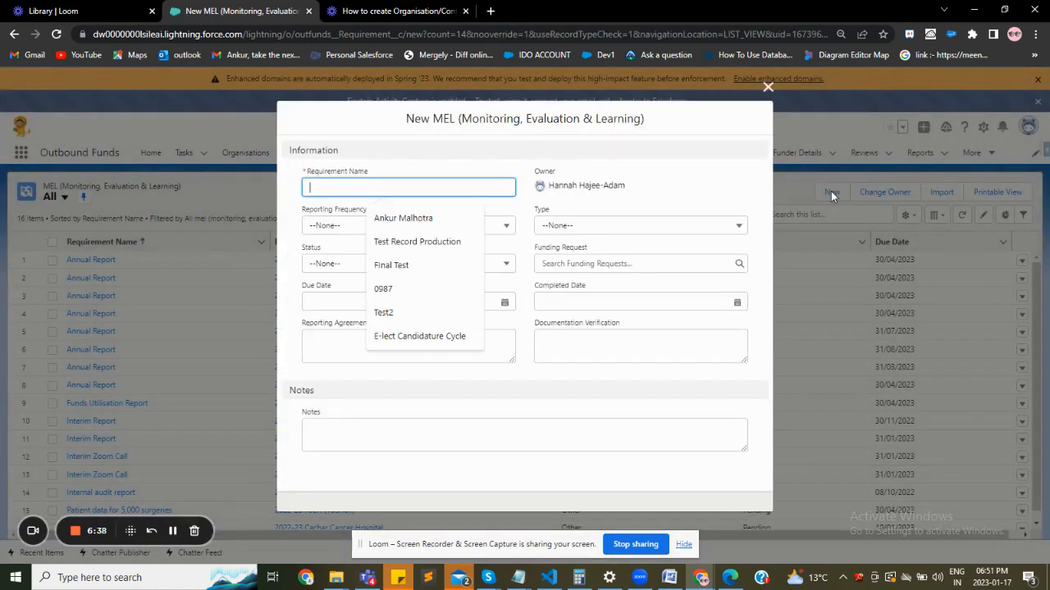
left_click(710, 191)
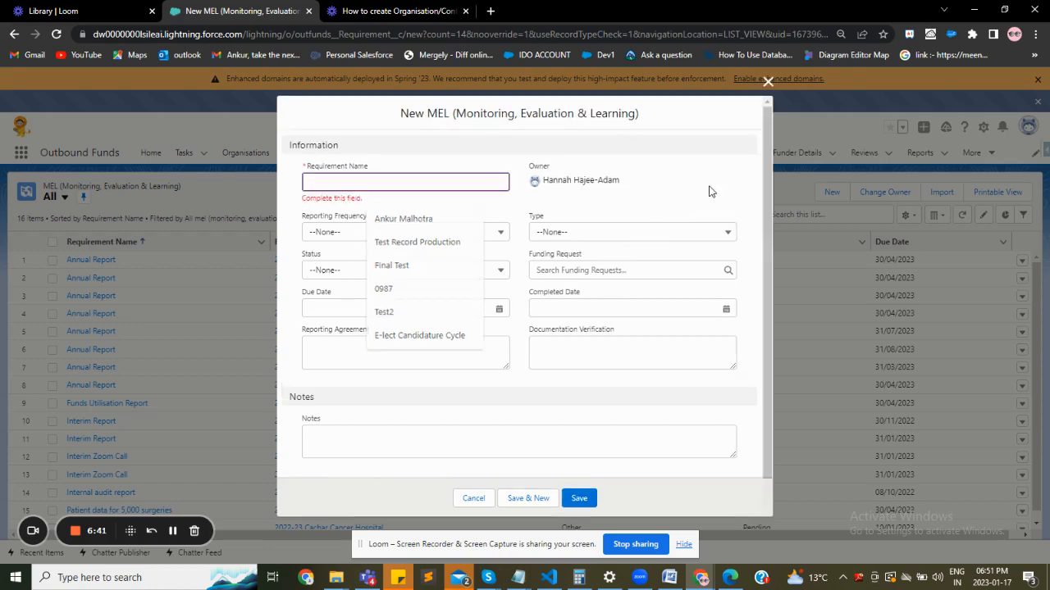
left_click(402, 186)
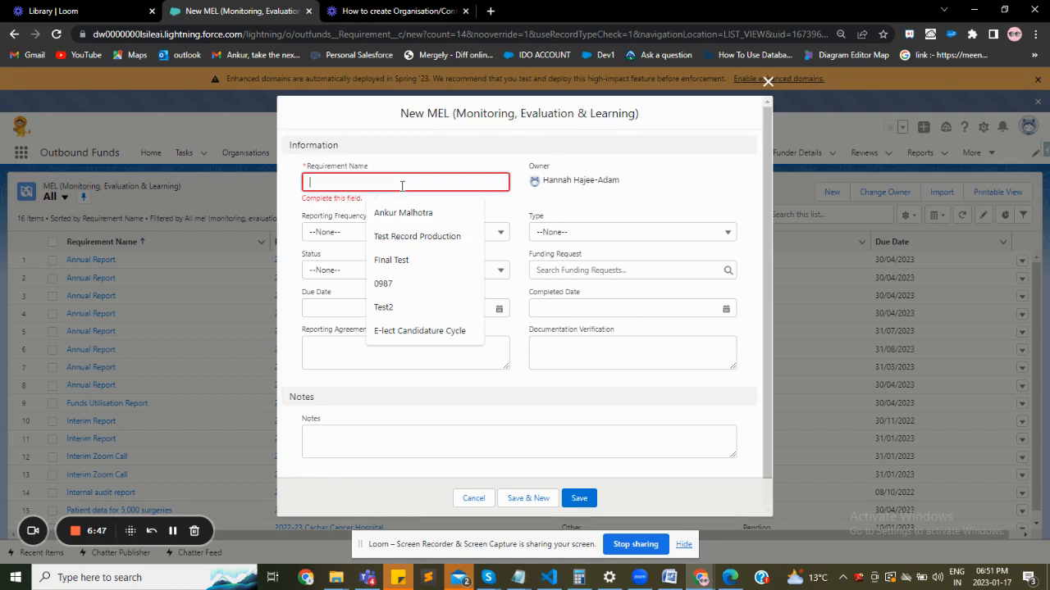
type("Document")
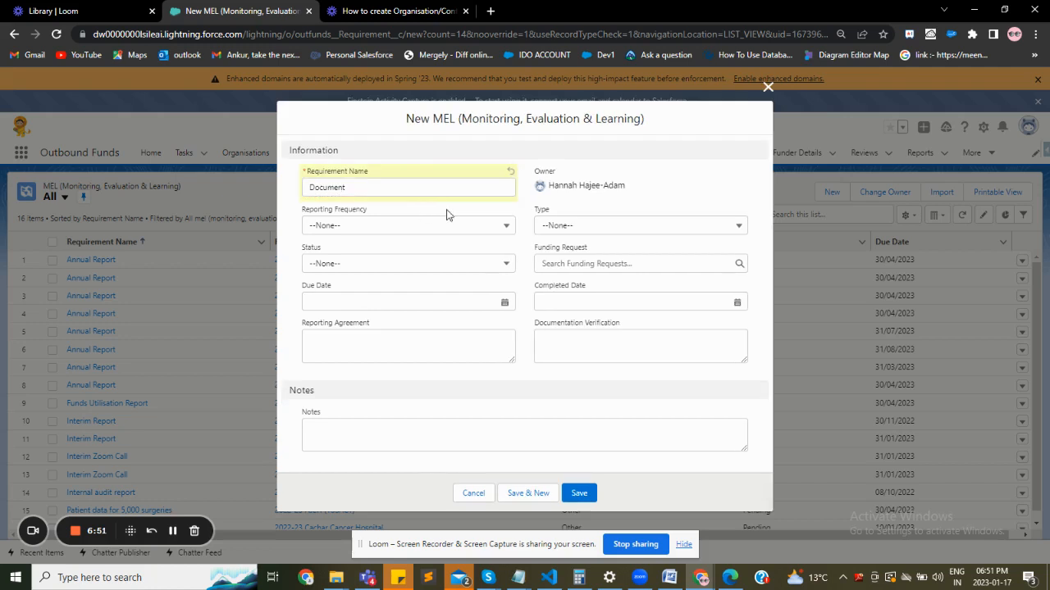
left_click(365, 233)
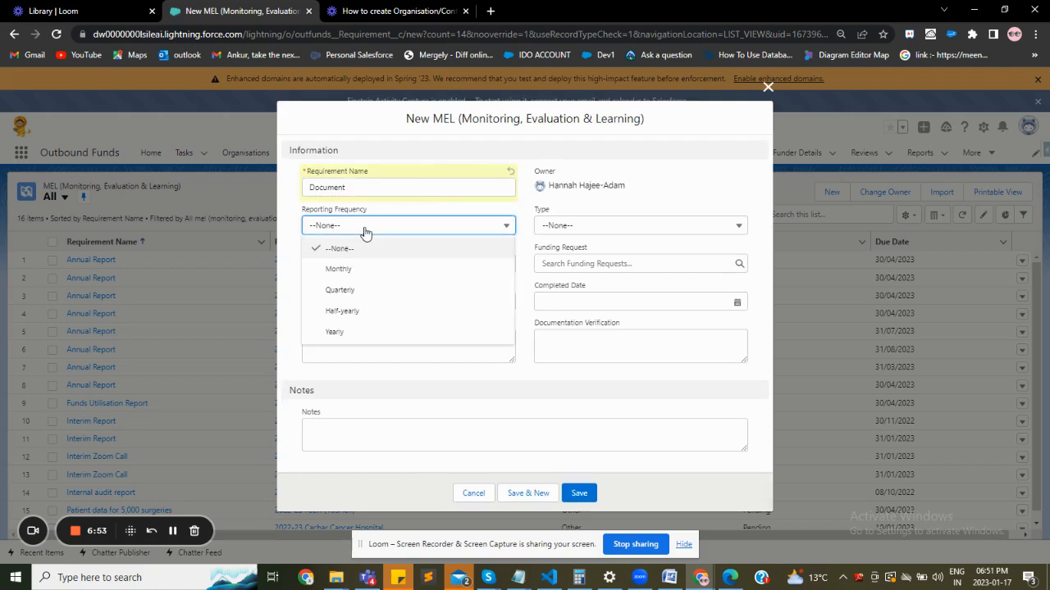
left_click(358, 332)
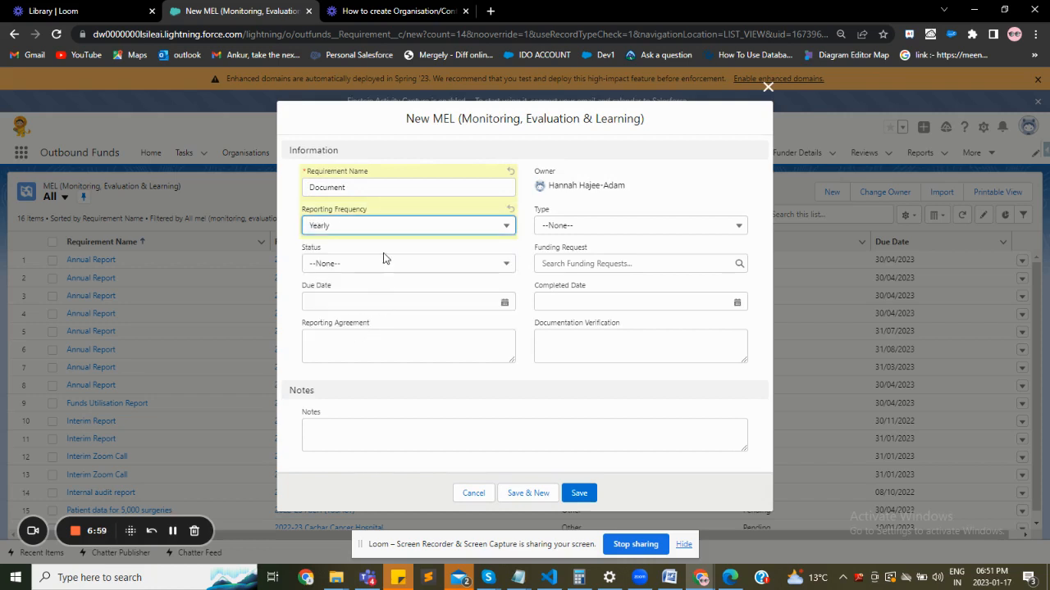
Set the new MEL record's Type to Outcome and its Status to Open
left_click(595, 231)
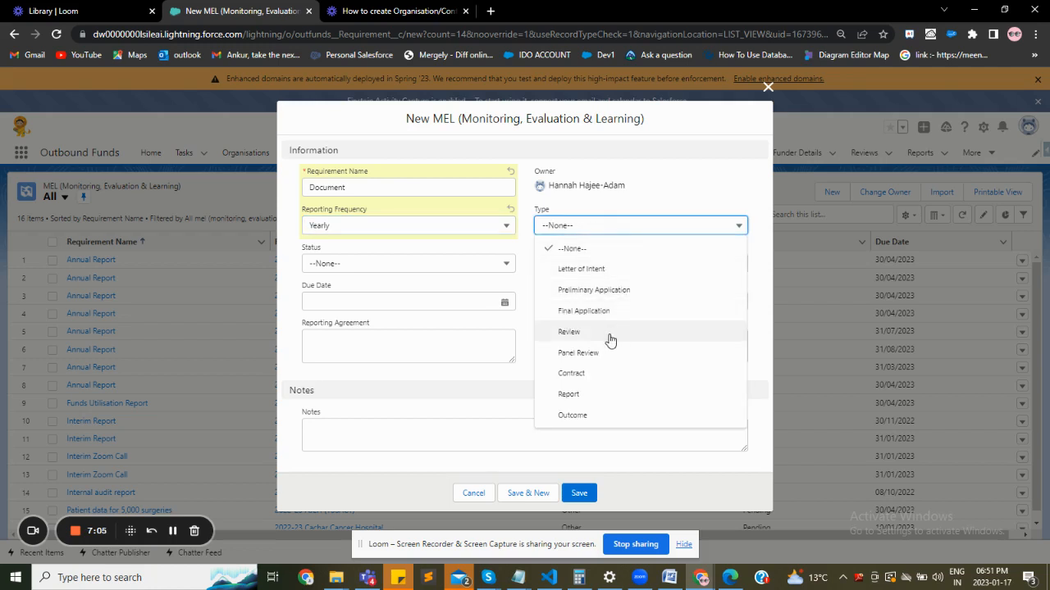
left_click(572, 417)
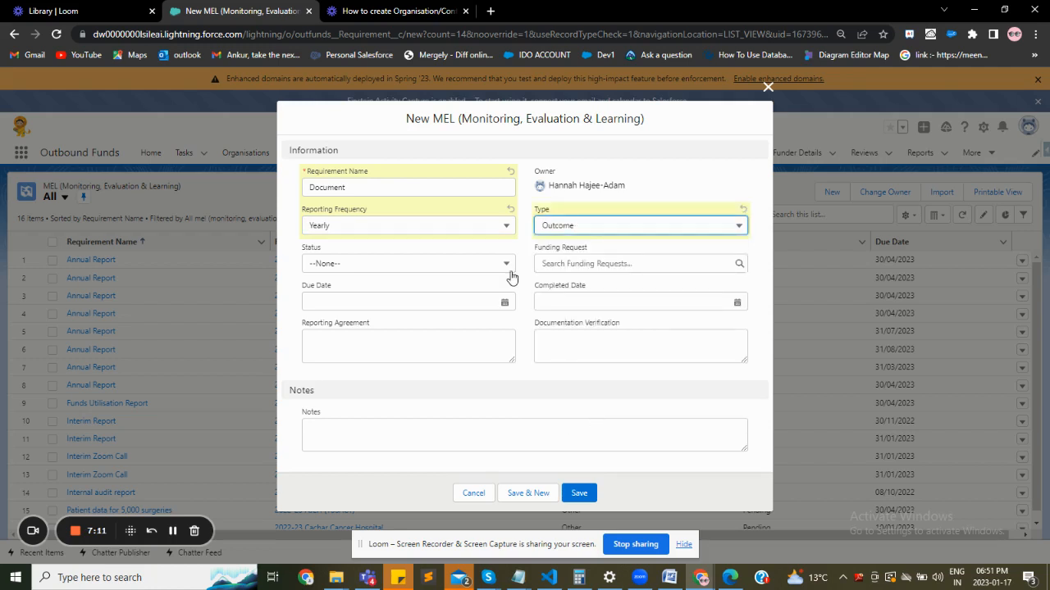
left_click(410, 269)
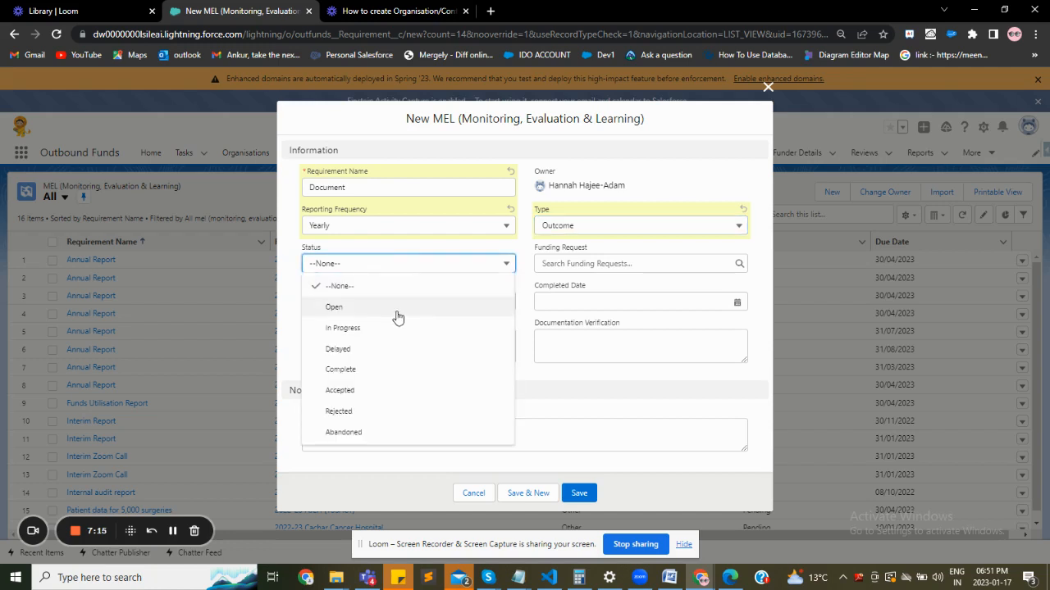
left_click(373, 308)
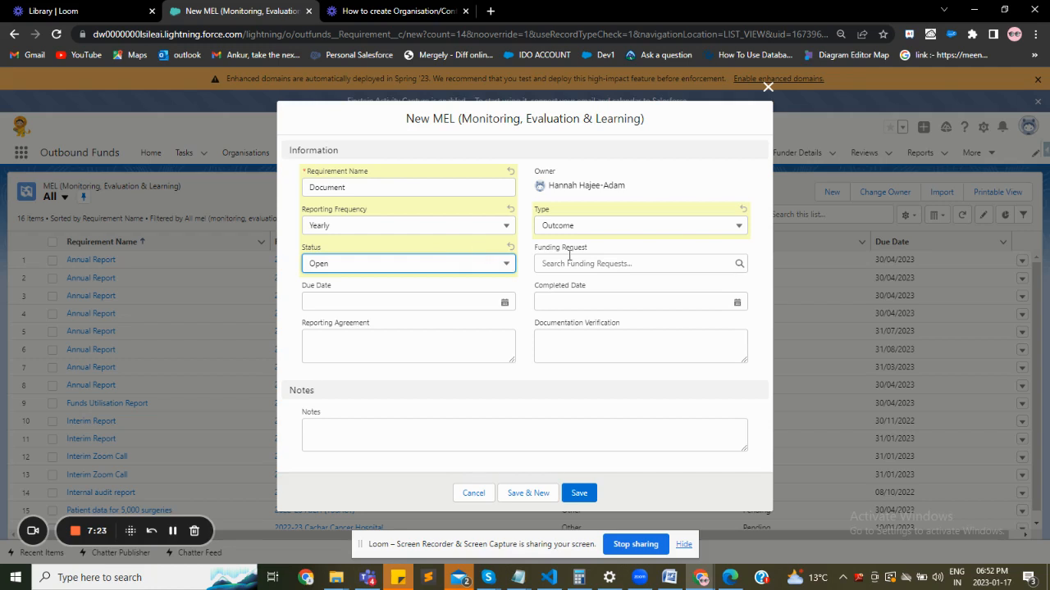
Check the Funding Request lookup and its new funding request form, and save the MEL record with Funding Request empty
left_click(599, 264)
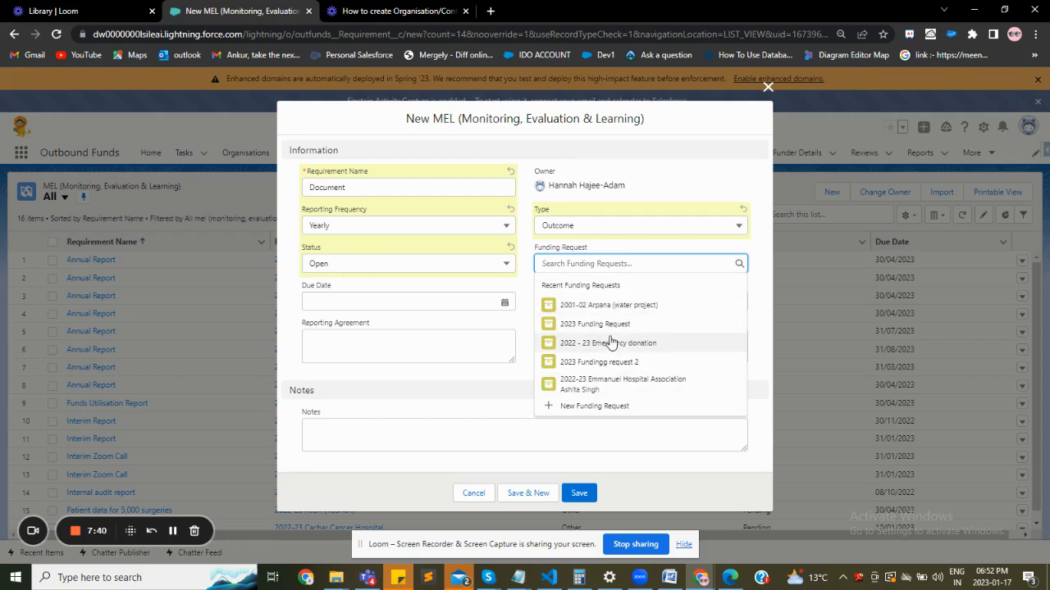
left_click(607, 412)
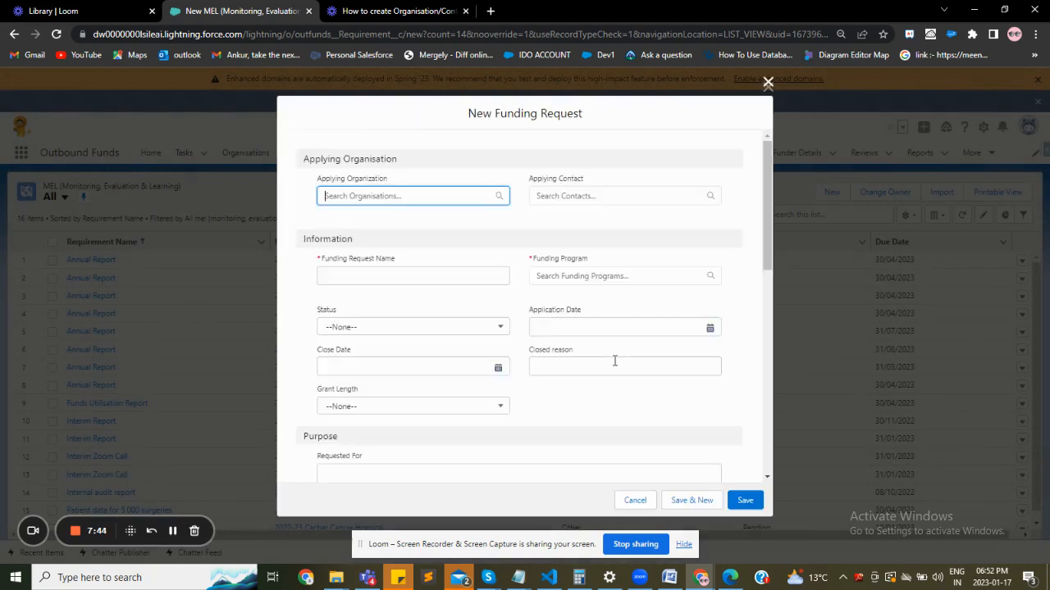
left_click(768, 84)
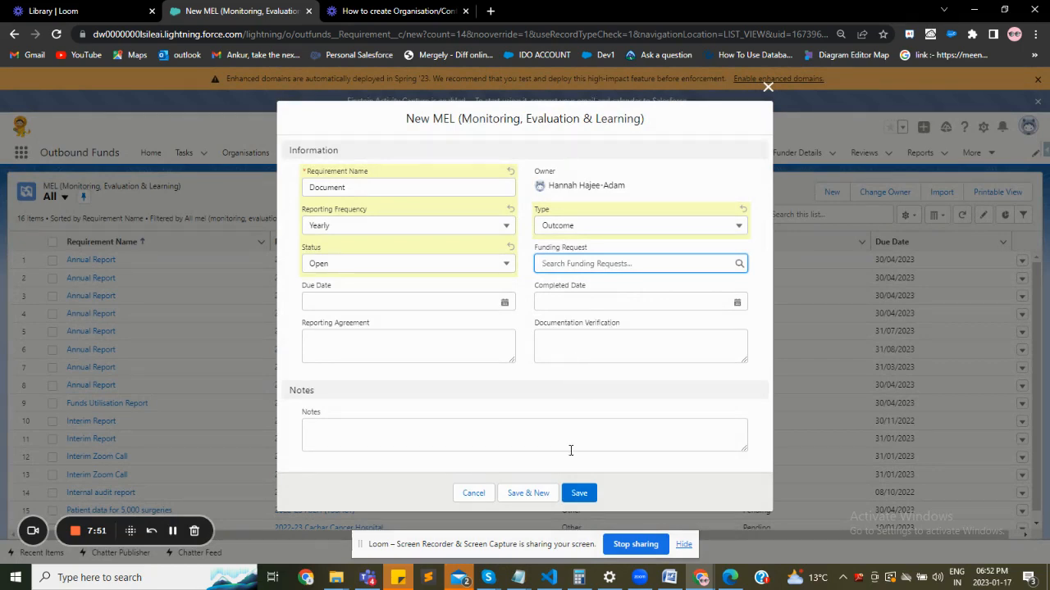
left_click(584, 494)
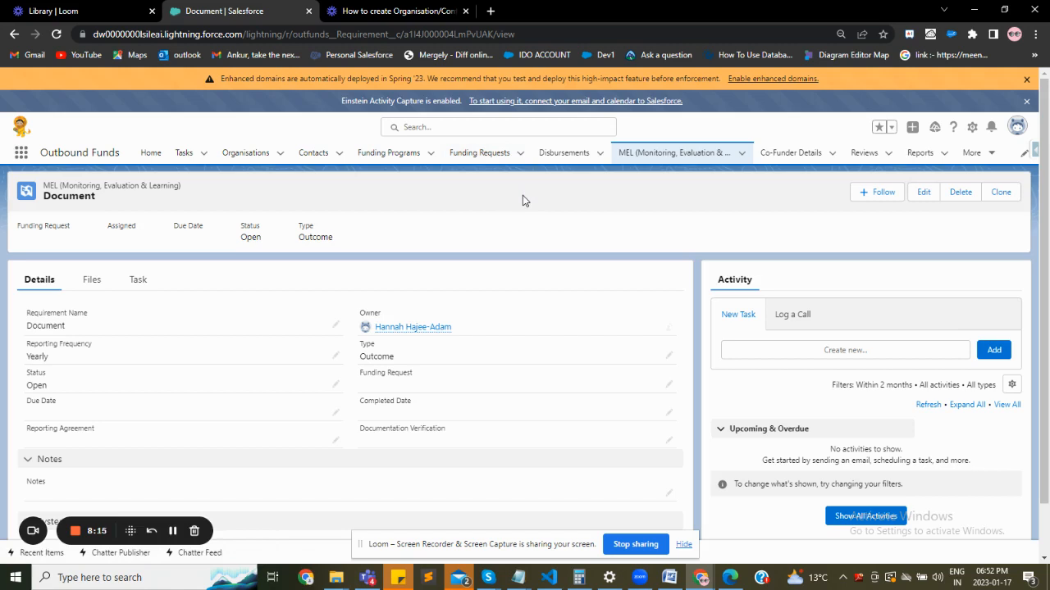
Open the funding request 2001-02 Arpana (water project) and show its related MEL records
left_click(479, 152)
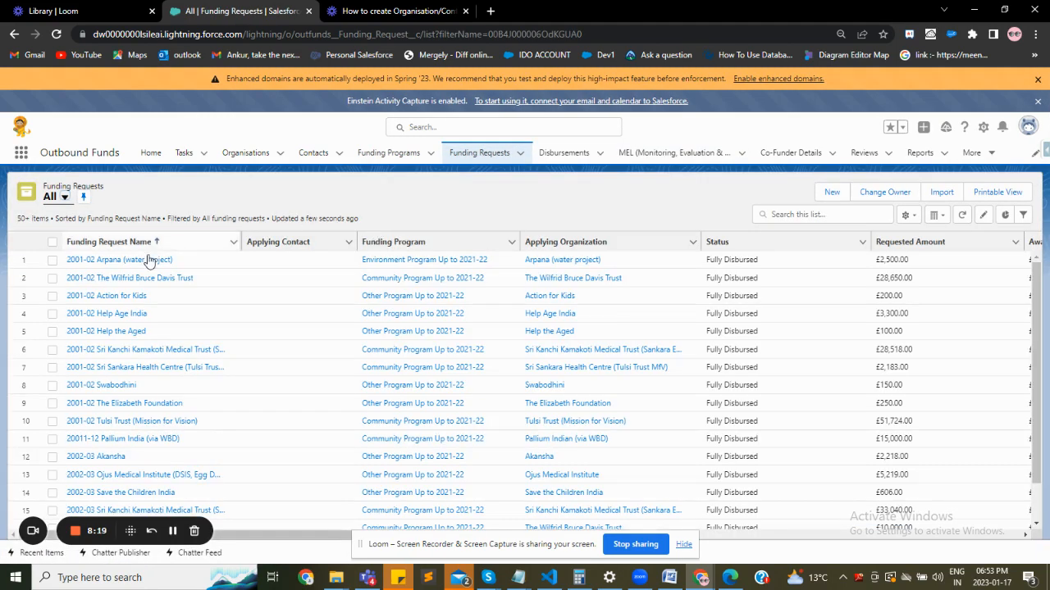
left_click(146, 261)
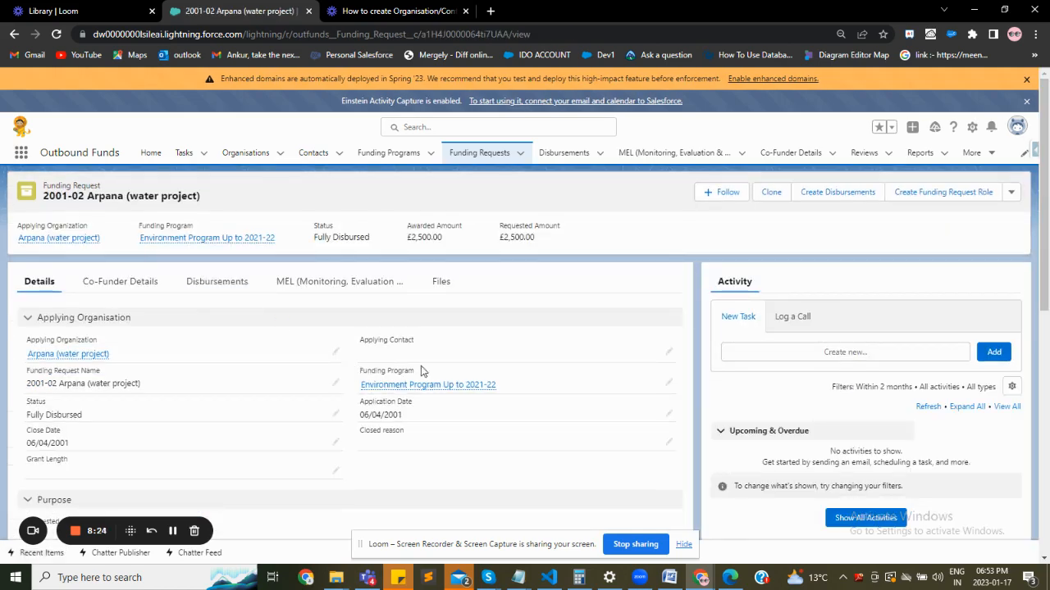
scroll(423, 369, "down", 2)
scroll(435, 370, "up", 2)
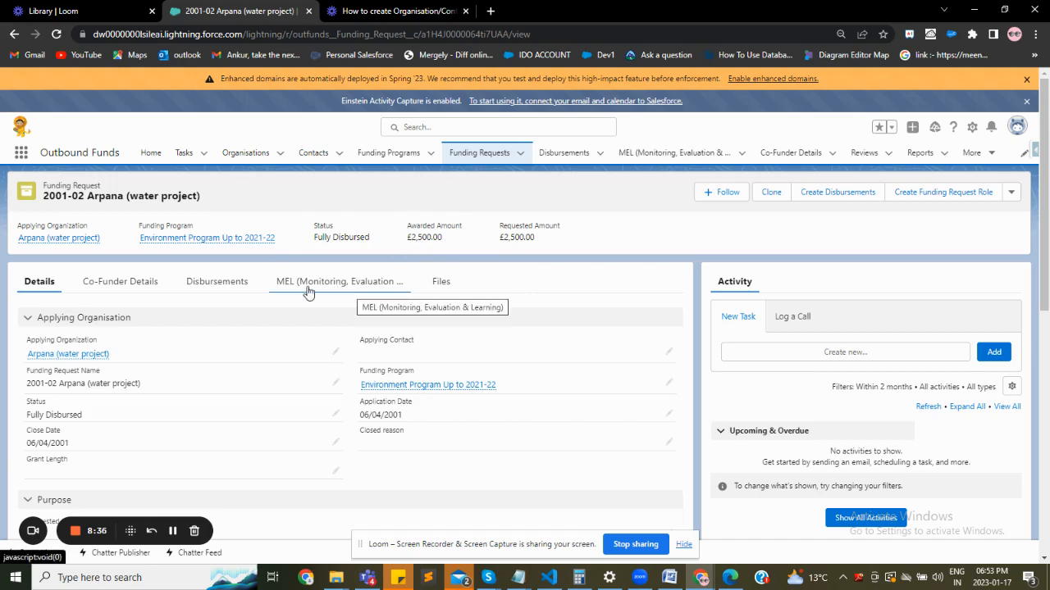
left_click(356, 283)
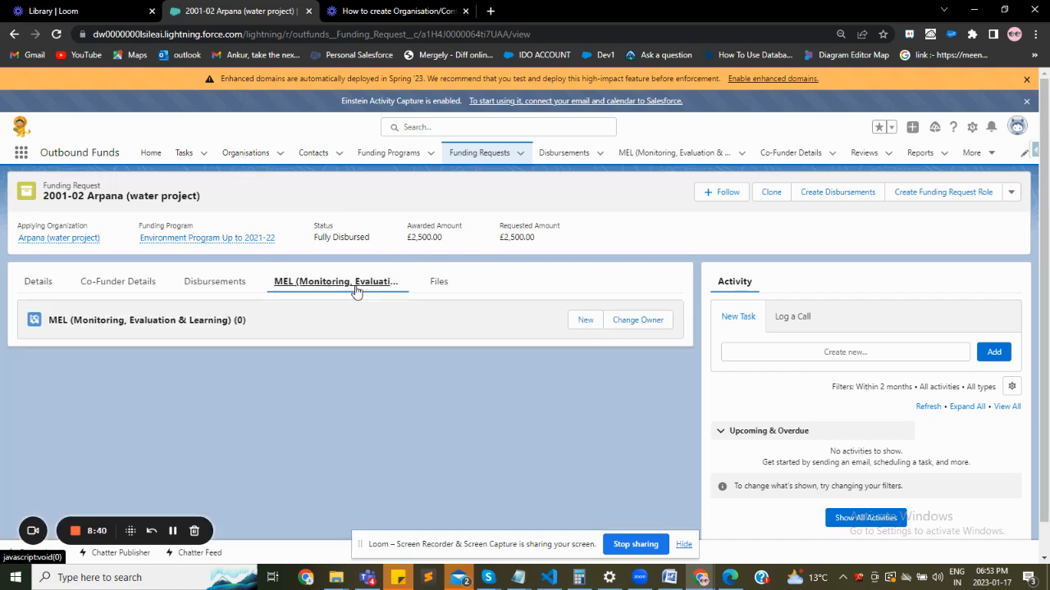
Start a new MEL record from this funding request to check its Funding Request field, and discard it unsaved
left_click(587, 322)
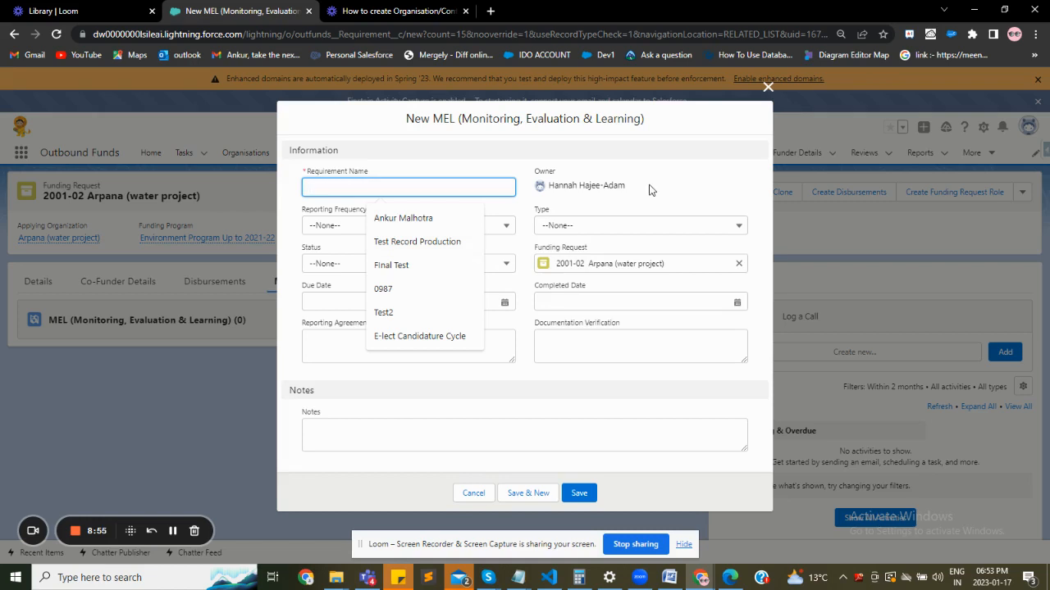
triple_click(597, 250)
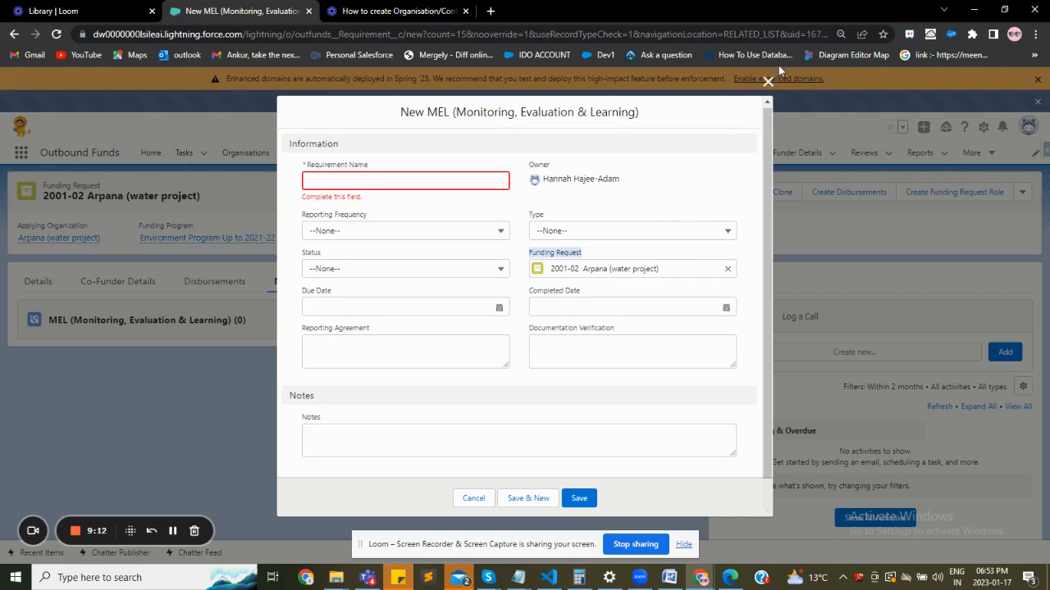
left_click(765, 103)
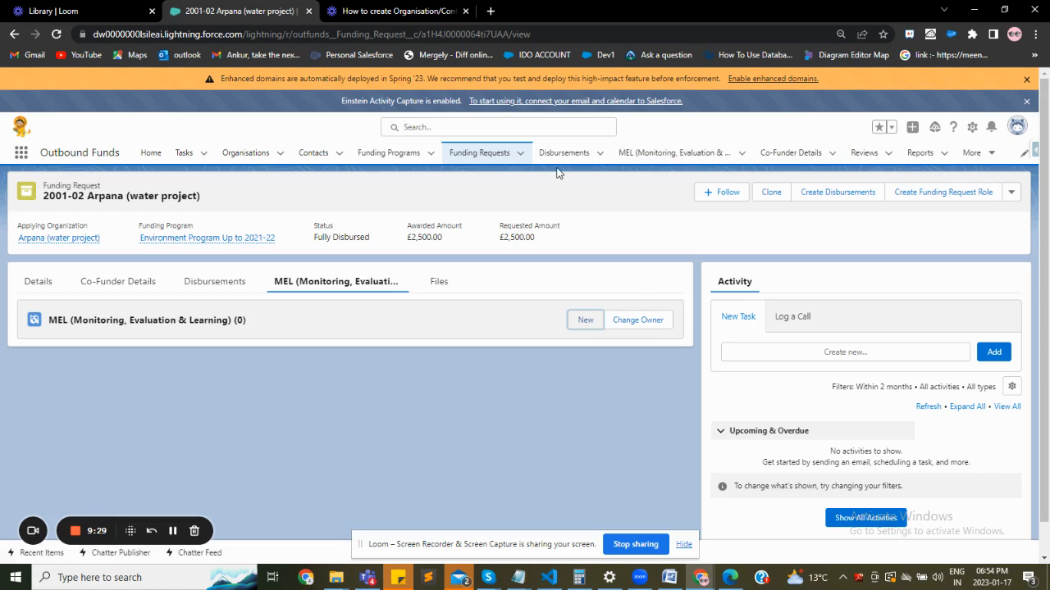
Start a new Co-Funder Details record from the 2001-02 Arpana (water project) funding request's related co-funder list
left_click(482, 154)
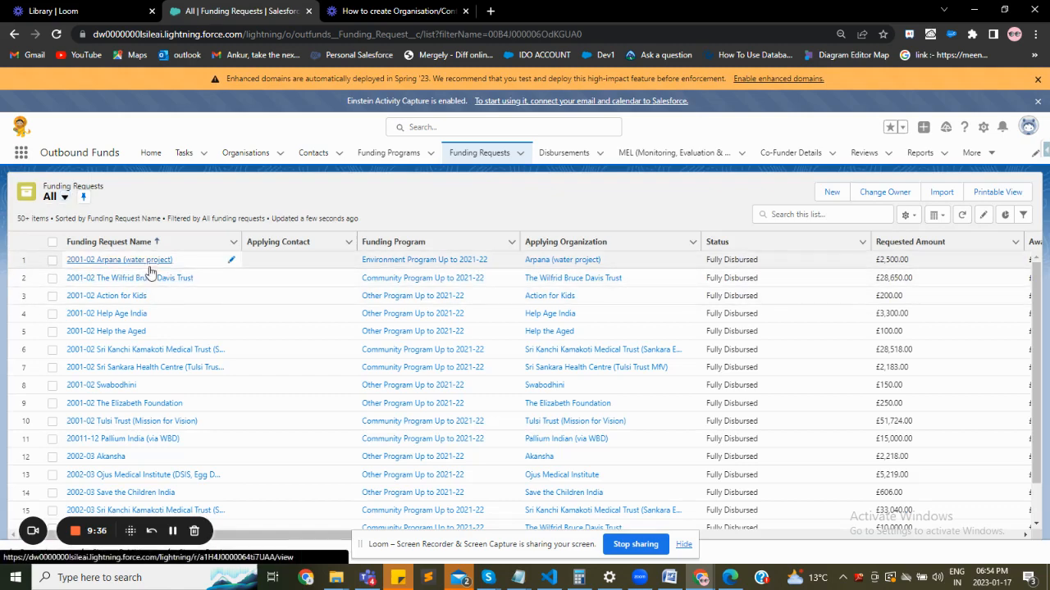
left_click(144, 263)
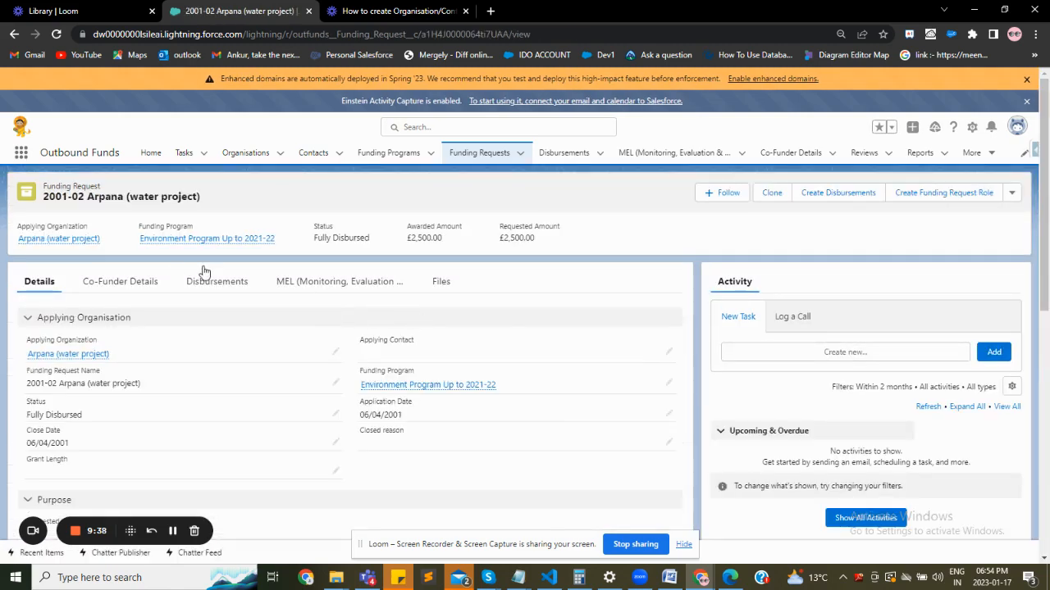
left_click(120, 283)
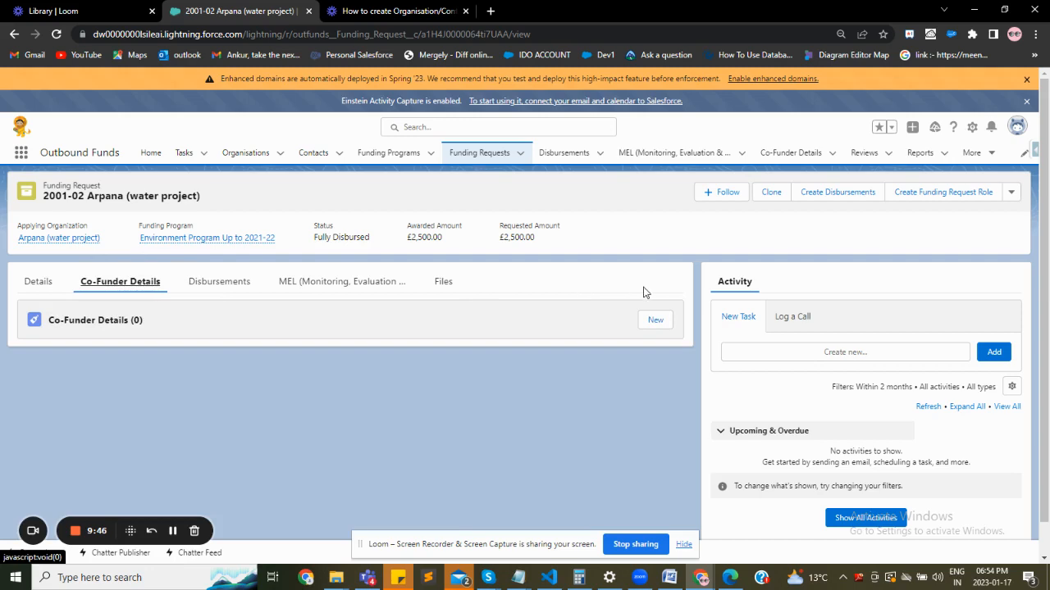
left_click(655, 329)
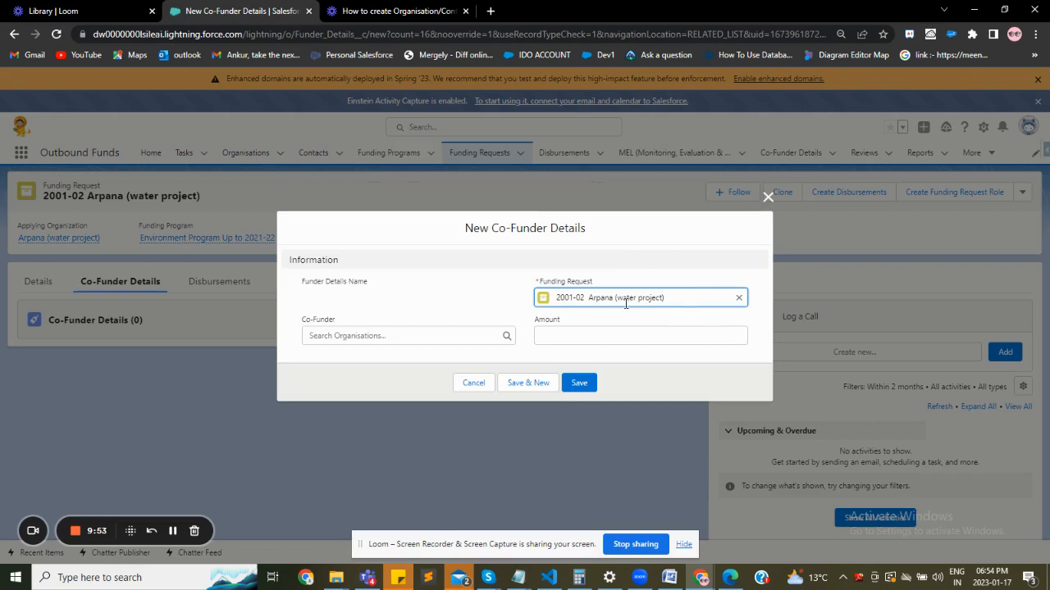
left_click_drag(687, 300, 552, 298)
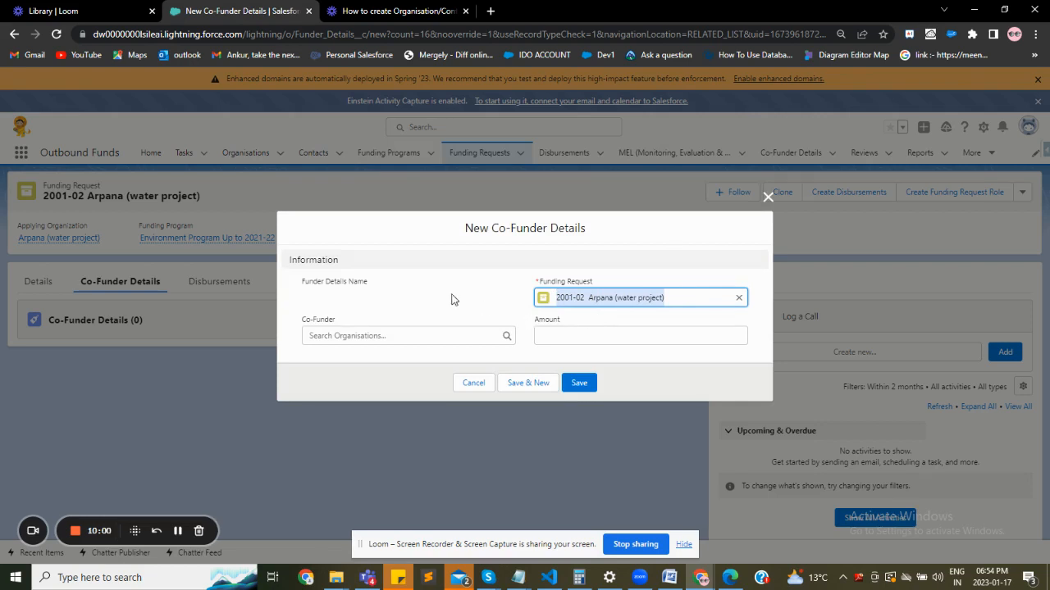
Look at the record types offered for creating a new organisation as co-funder, and cancel without creating one
left_click(347, 337)
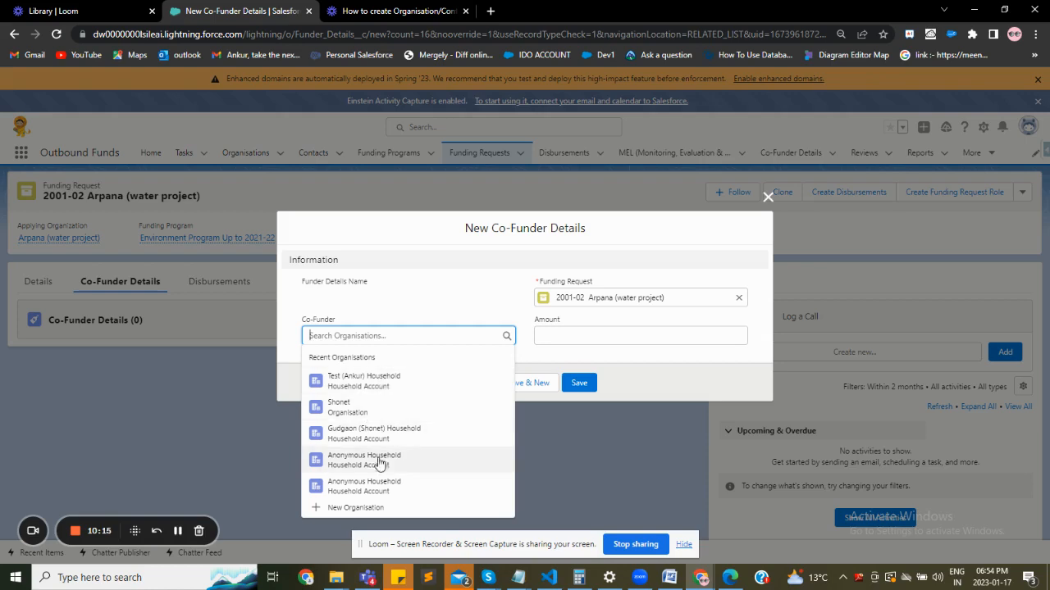
left_click(377, 509)
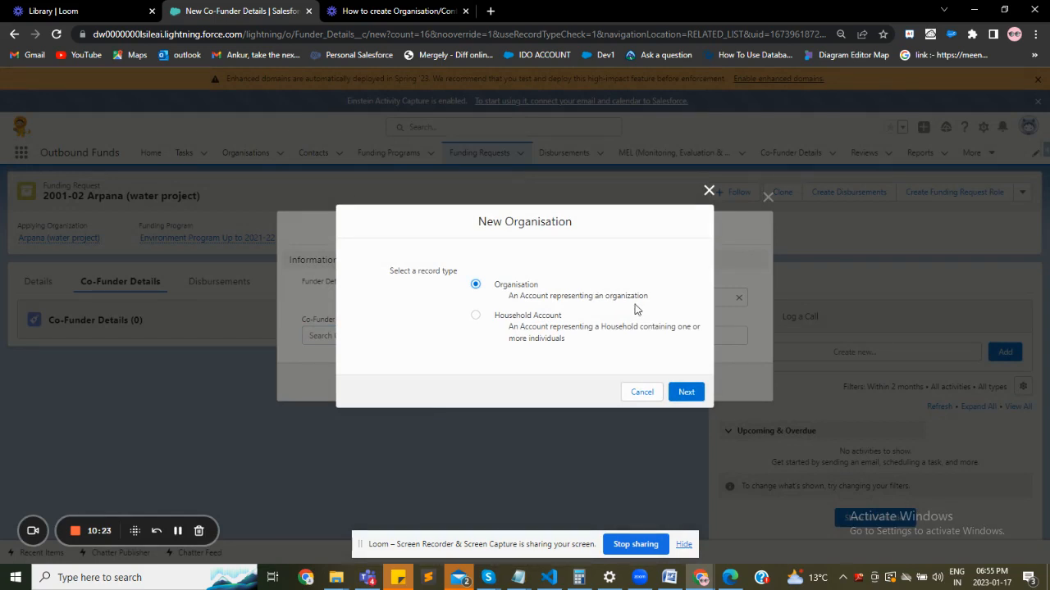
left_click(709, 191)
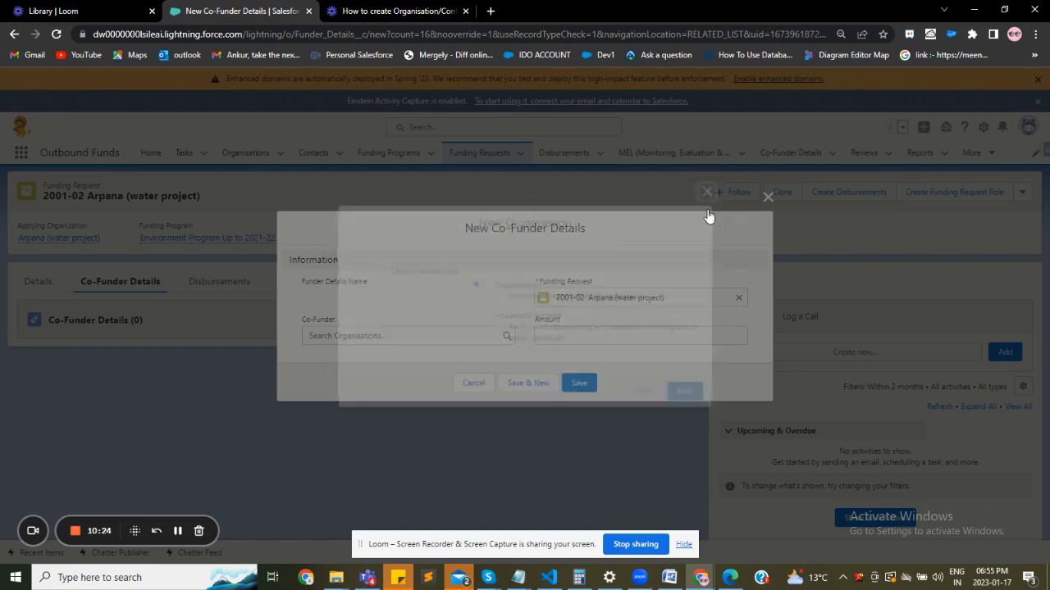
Save the co-funder record with the first recent test household as Co-Funder and Amount 100, and open the saved record
left_click(424, 336)
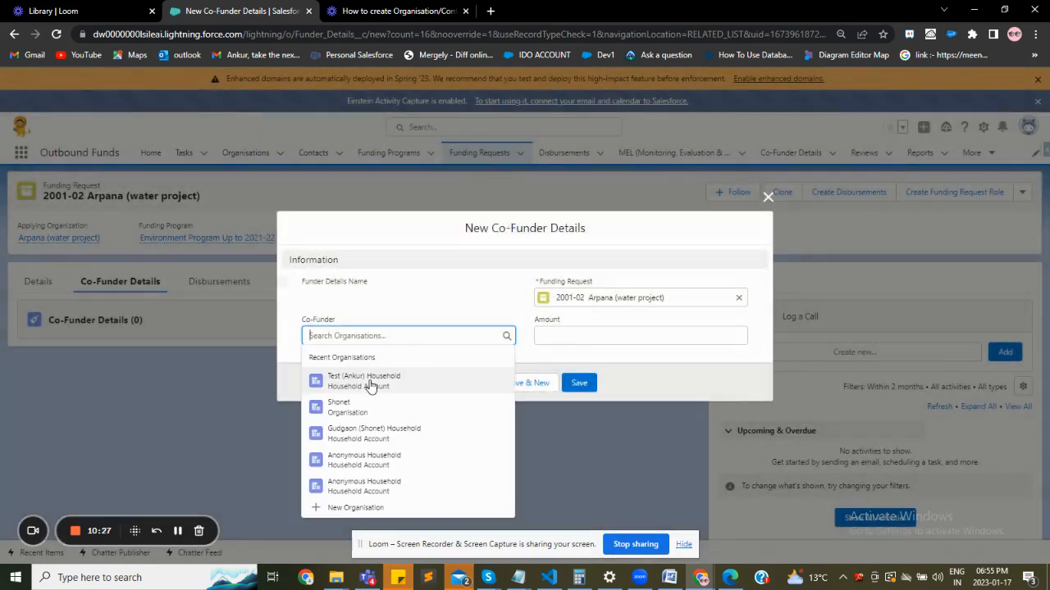
left_click(369, 380)
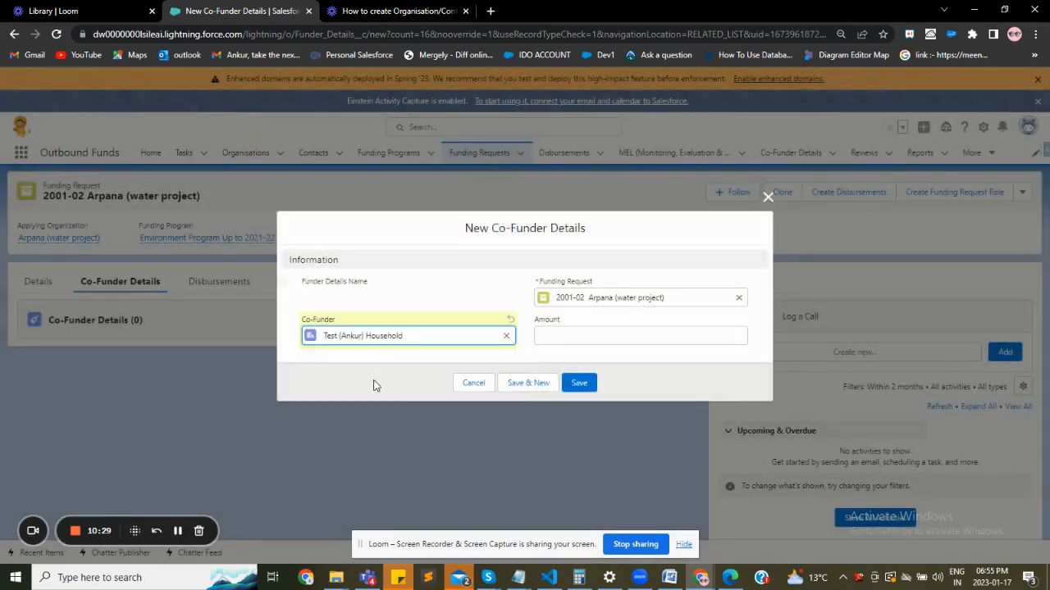
left_click(576, 334)
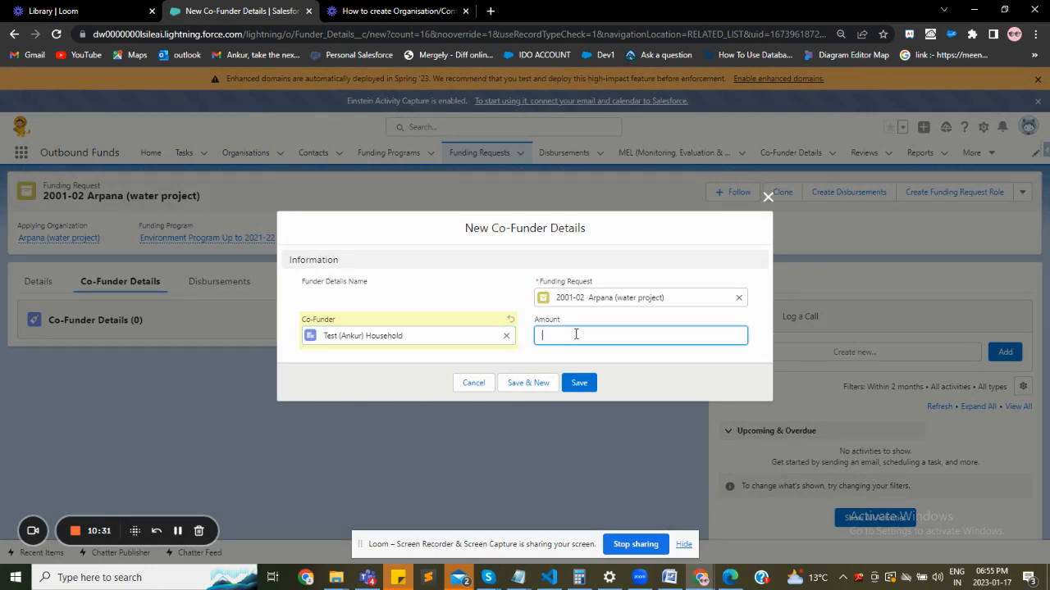
left_click(587, 382)
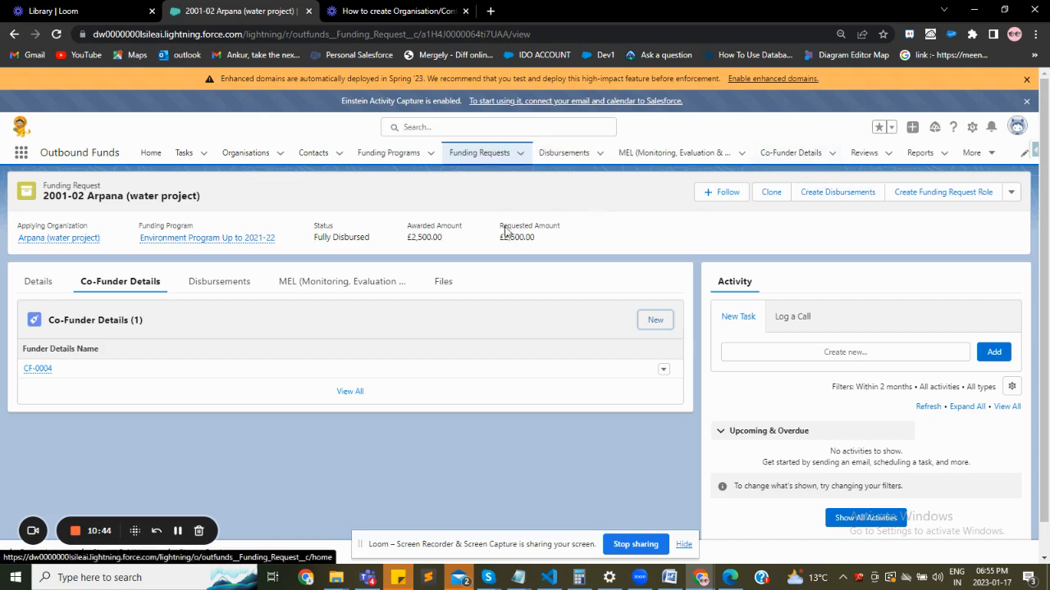
left_click(38, 368)
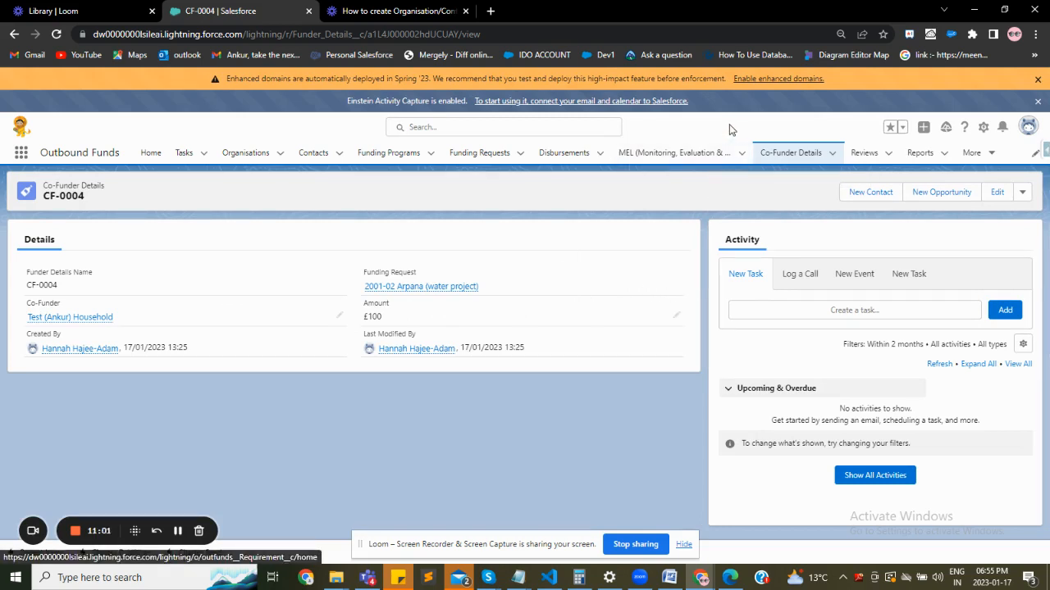
Start a new Co-Funder Details record from the list of all co-funder details, with Funding Request 2001-02 Arpana (water project)
left_click(792, 158)
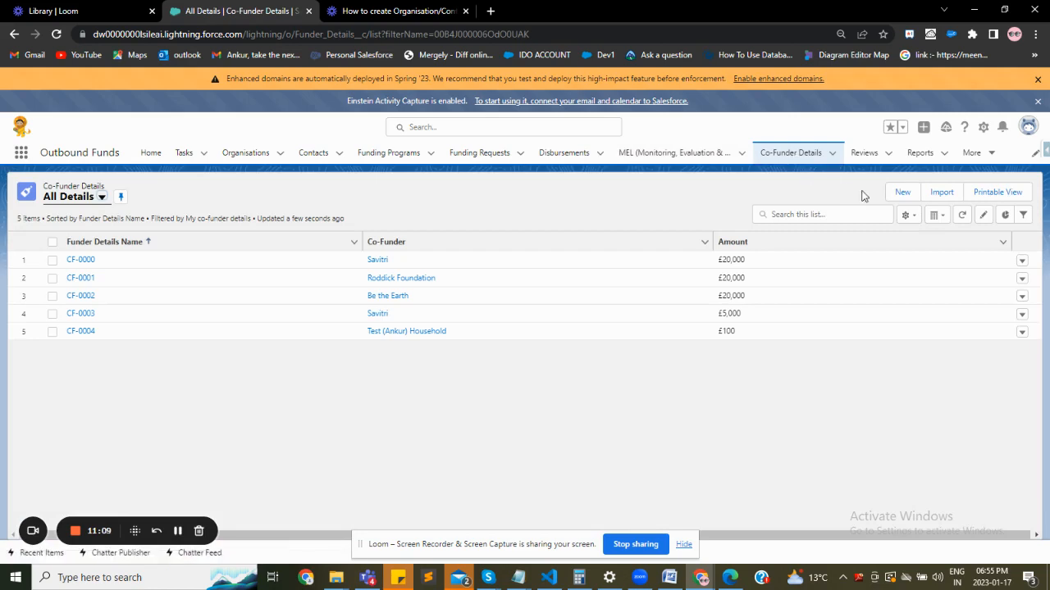
left_click(902, 193)
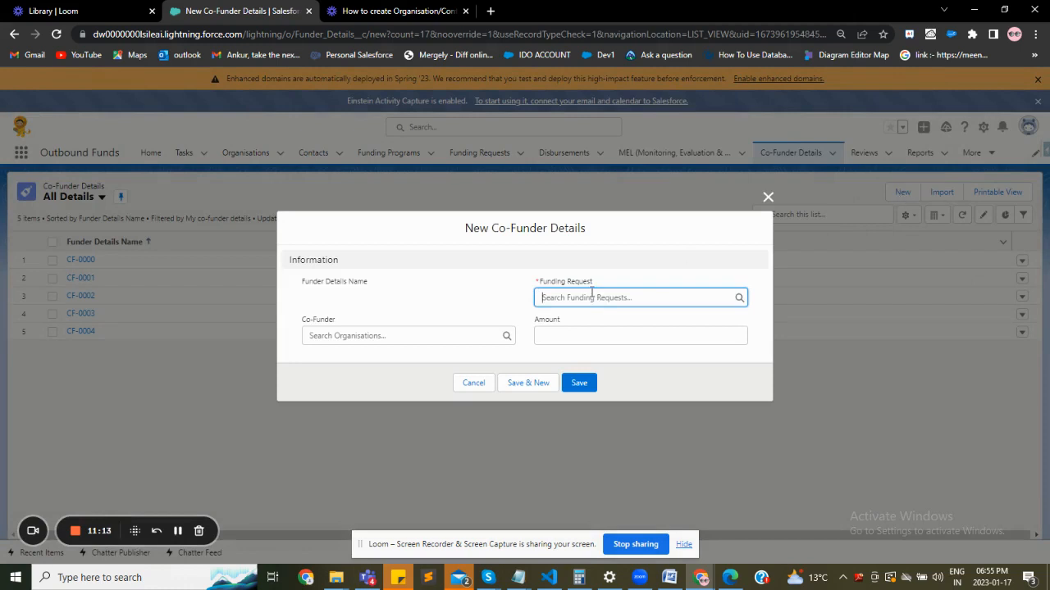
left_click(564, 298)
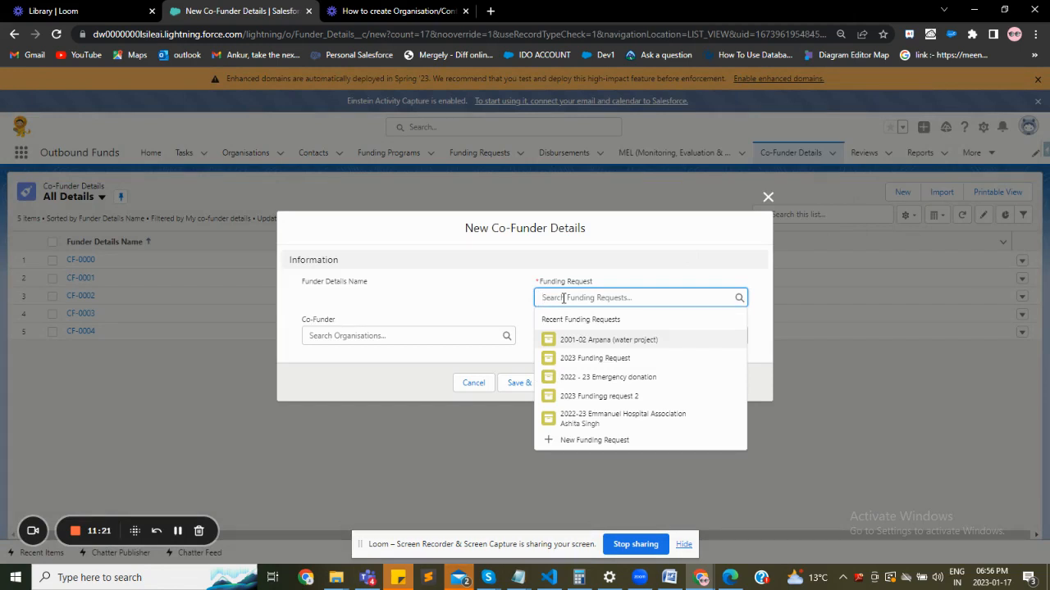
left_click(609, 343)
Choose the first recent test household as Co-Funder and set the Amount to 100 in the new co-funder record
left_click(398, 335)
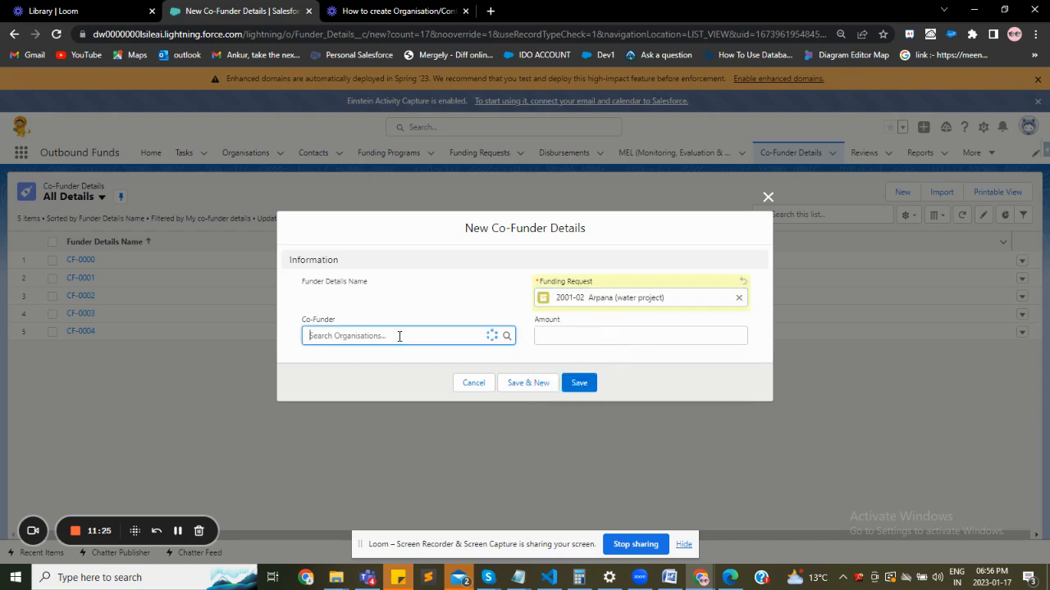
left_click(390, 384)
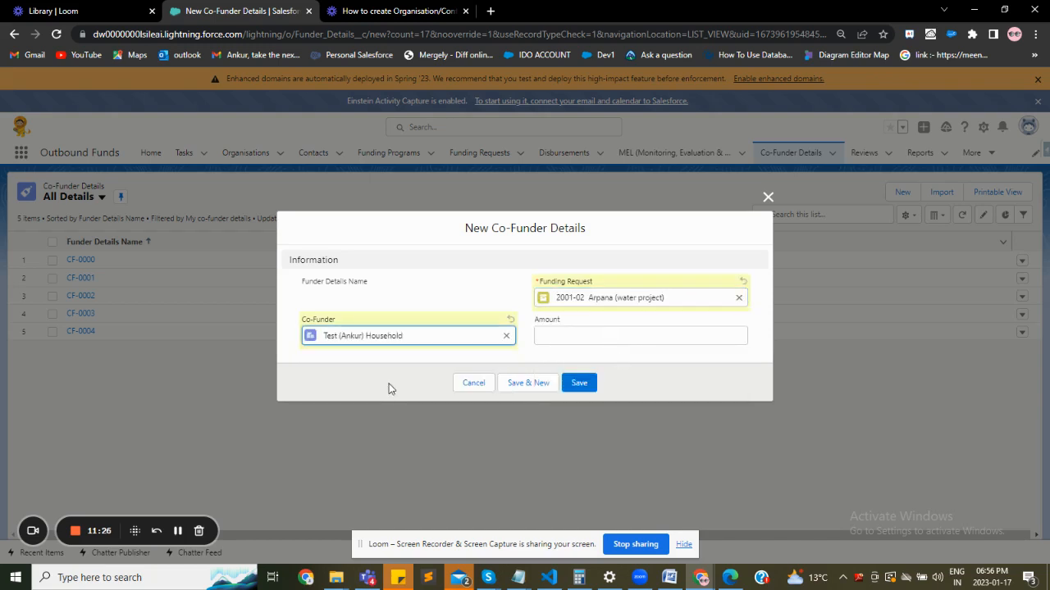
left_click(581, 333)
type("100")
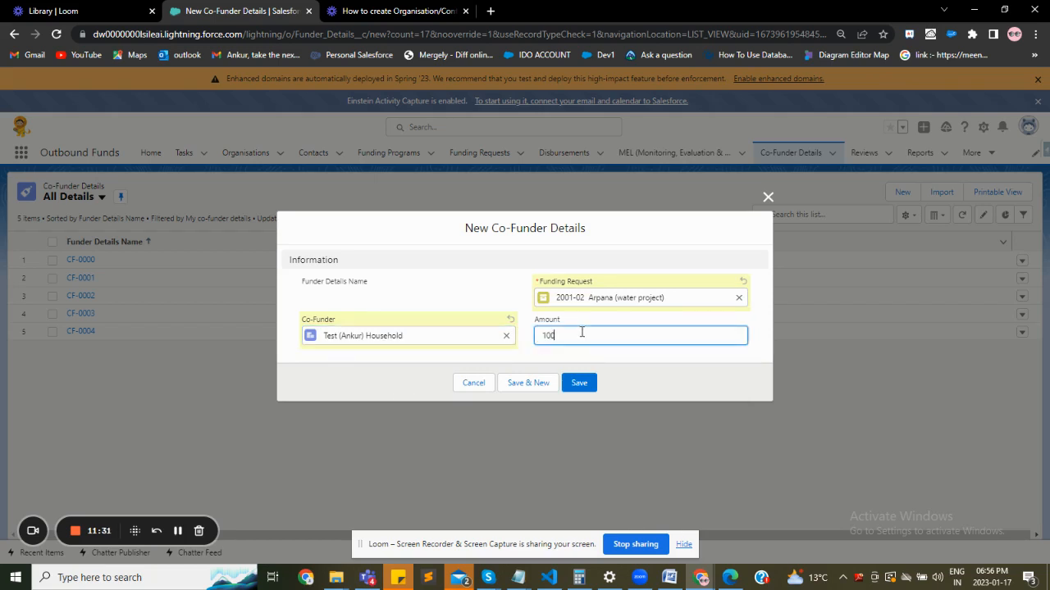
Replace the record's Funding Request with 2023 Funding Request and save the new co-funder record
left_click(738, 298)
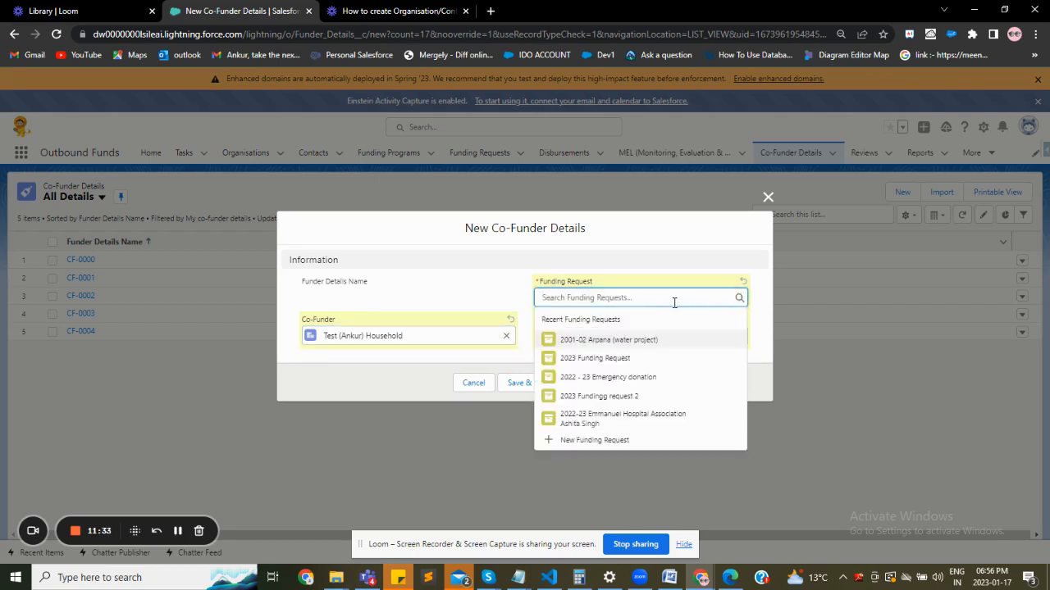
left_click(638, 358)
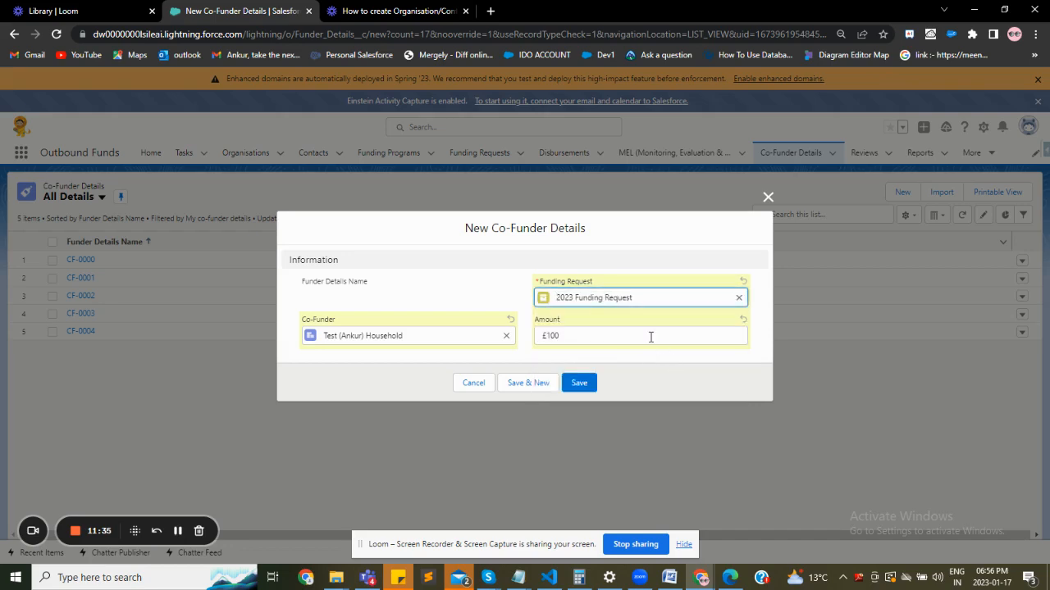
left_click(583, 386)
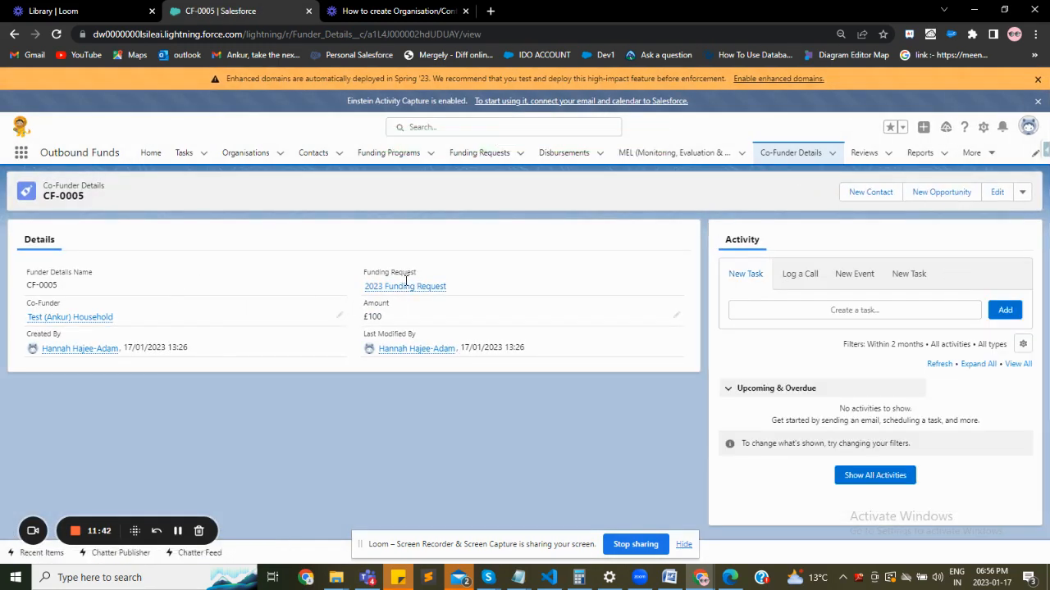
Open the linked 2023 Funding Request, view its related co-funder details, and open the co-funder record listed there
mouse_move(402, 292)
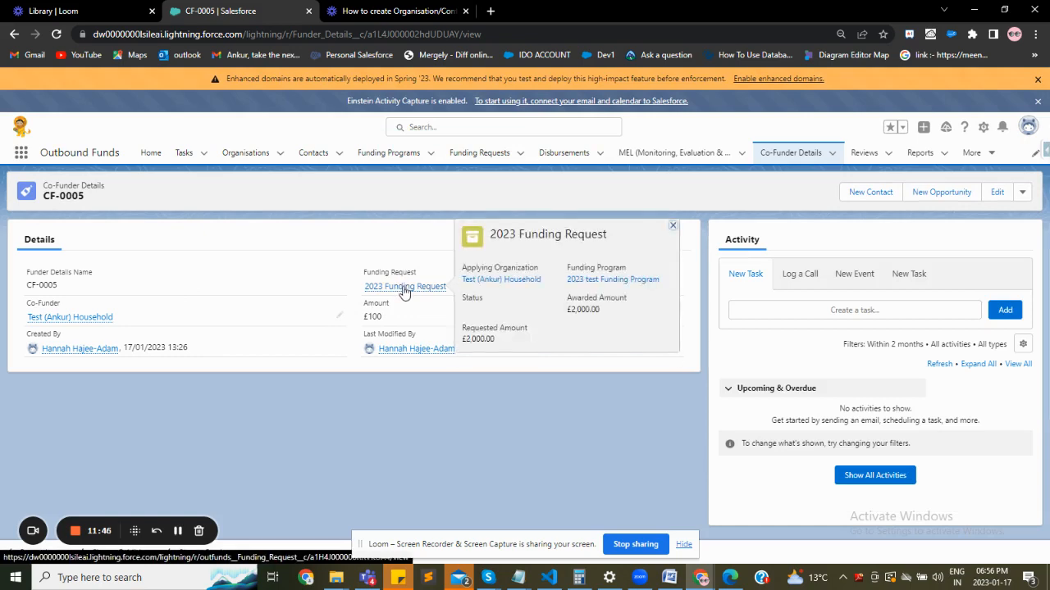
left_click(408, 289)
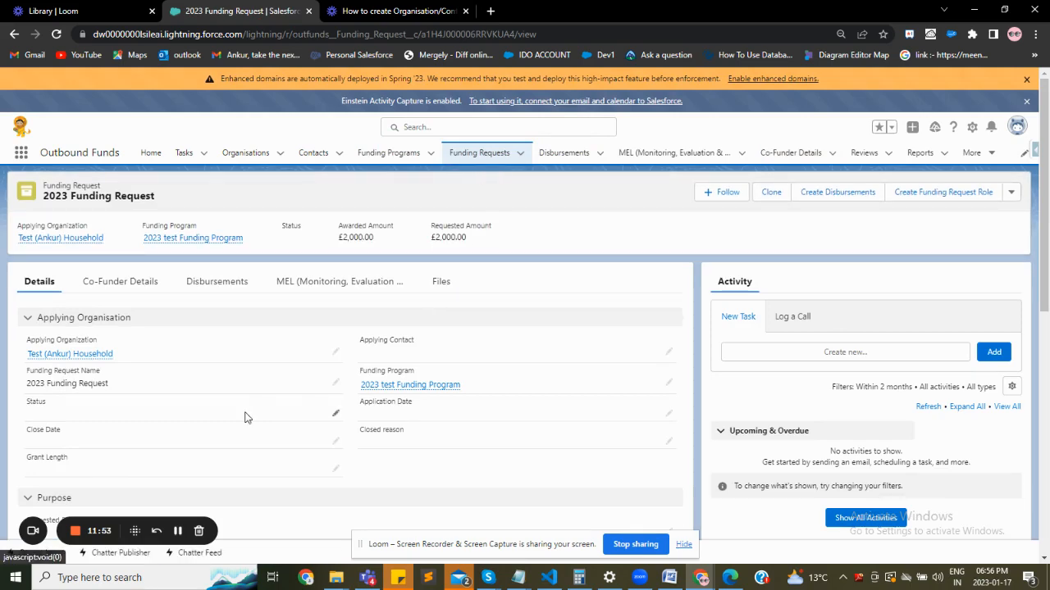
scroll(300, 379, "down", 1)
scroll(300, 380, "up", 1)
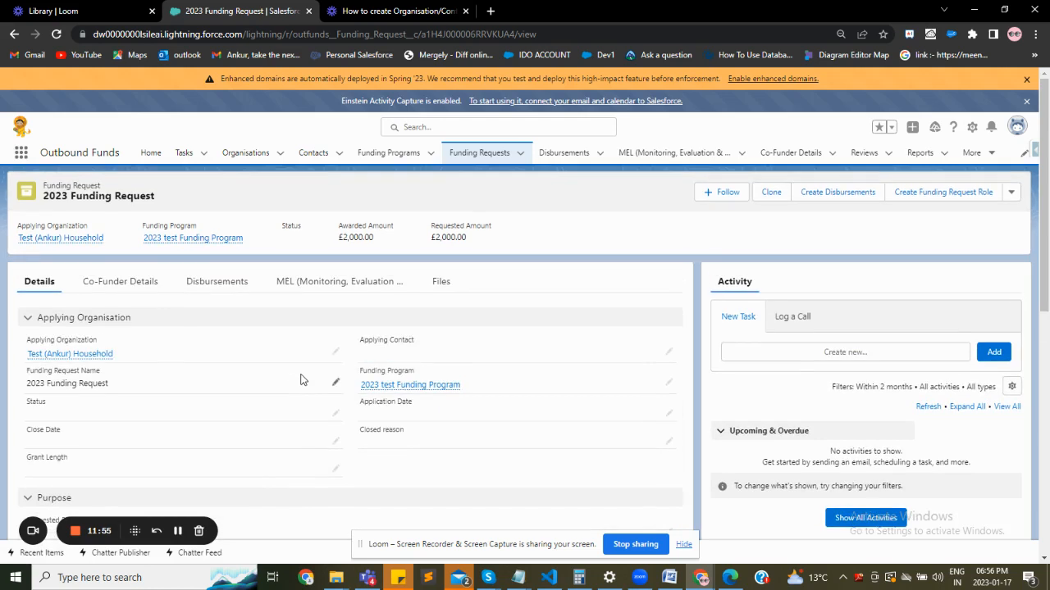
left_click(135, 282)
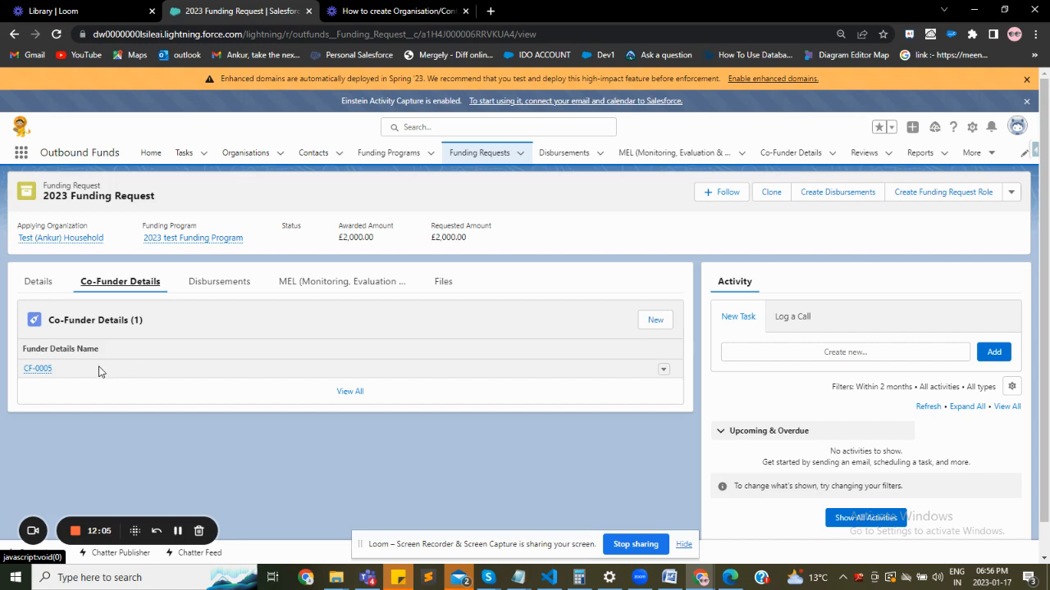
left_click(38, 369)
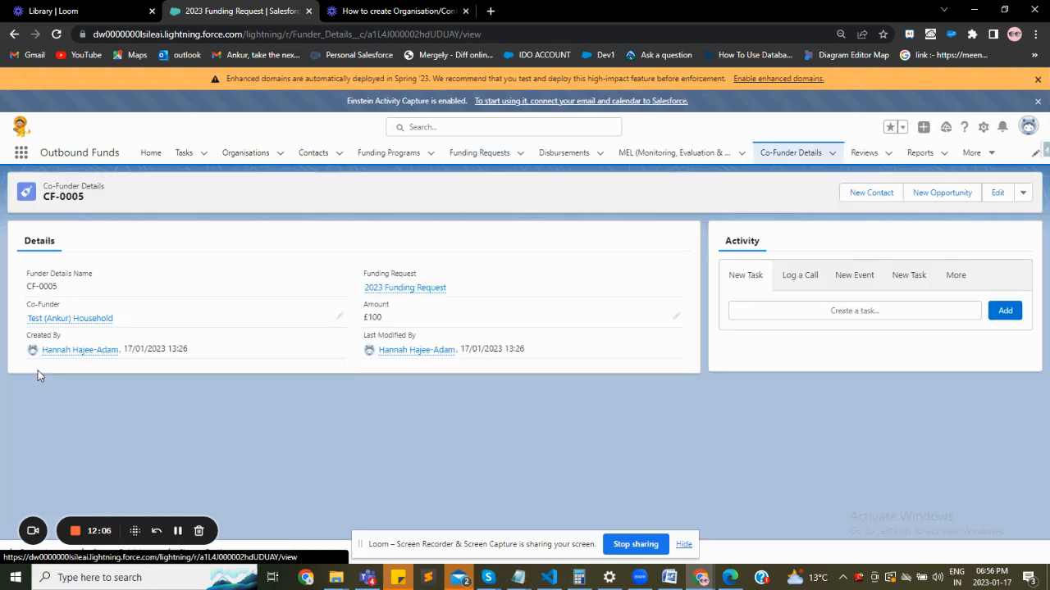